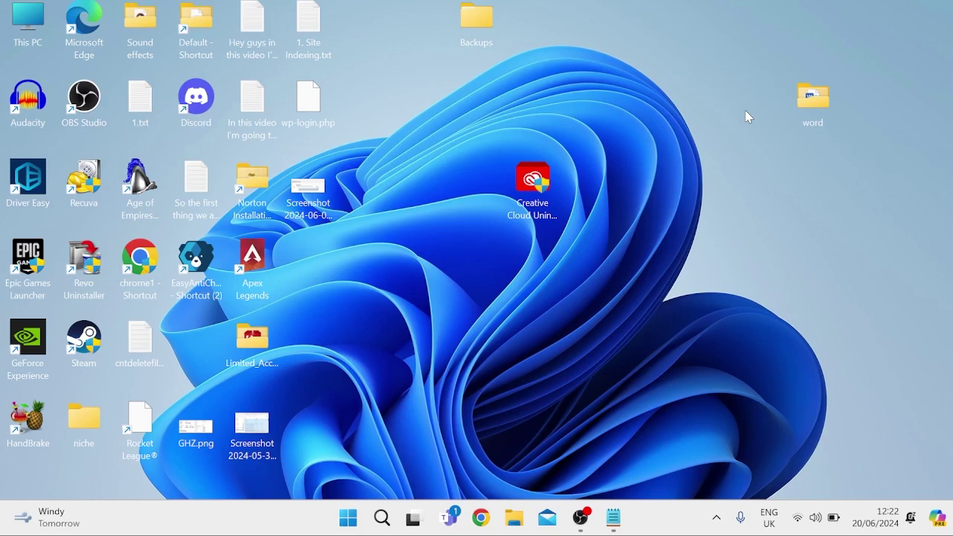
Launch Task Manager from Start search, maximize it, and show the Performance page's CPU graph
{"action": "key", "text": "super"}
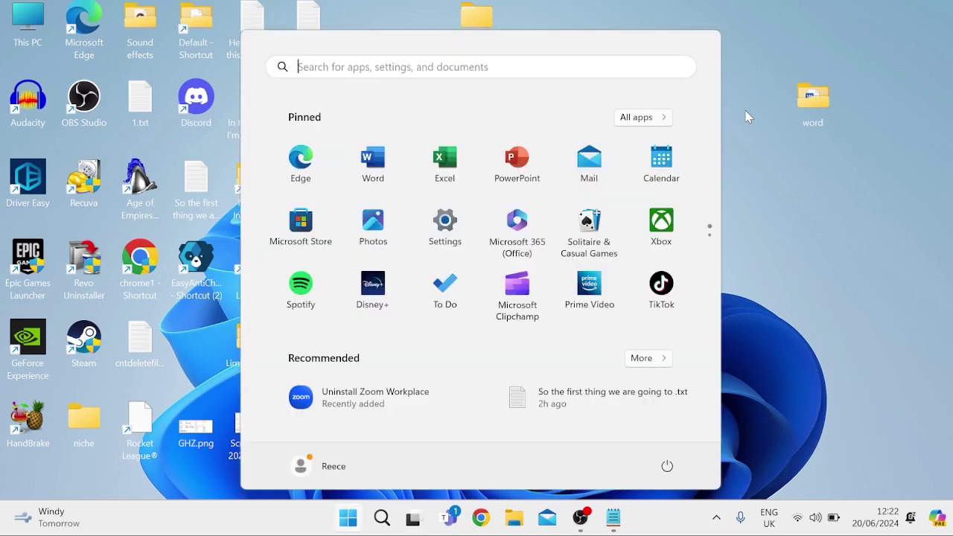
{"action": "type", "text": "task"}
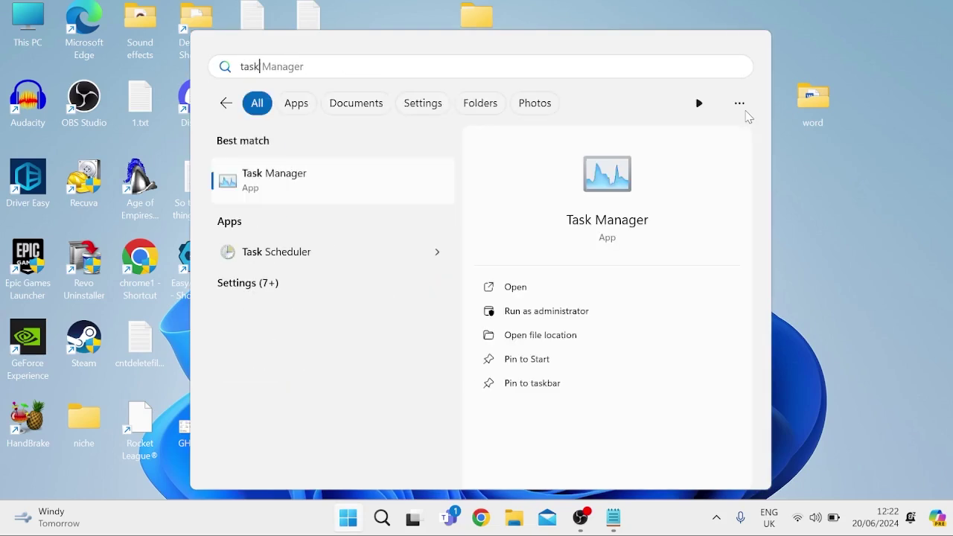
{"action": "key", "text": "Return"}
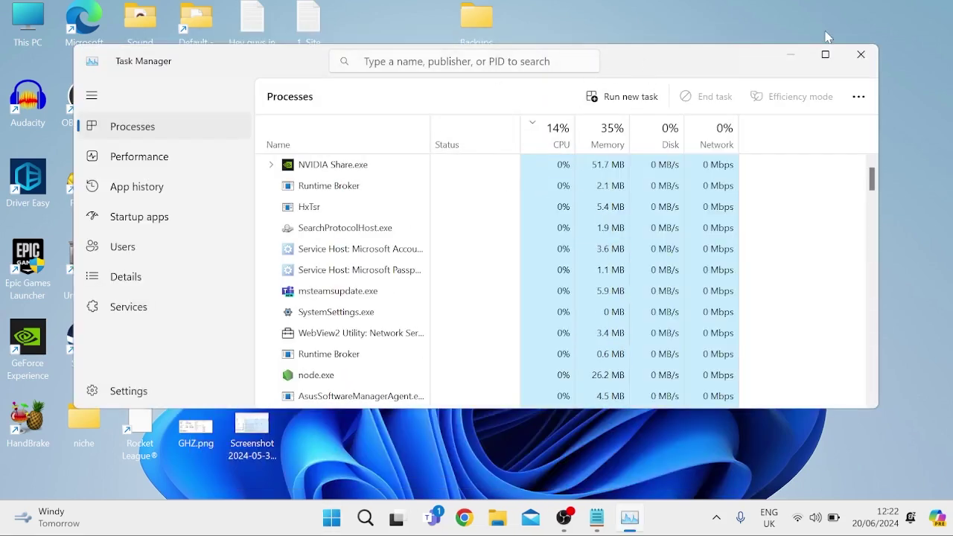
{"action": "left_click", "coordinate": [825, 54]}
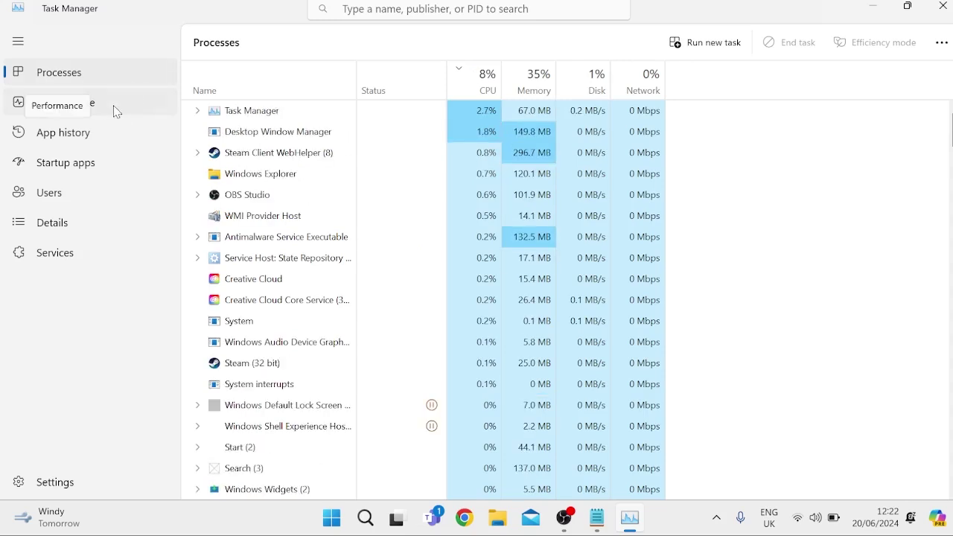
{"action": "left_click", "coordinate": [115, 111]}
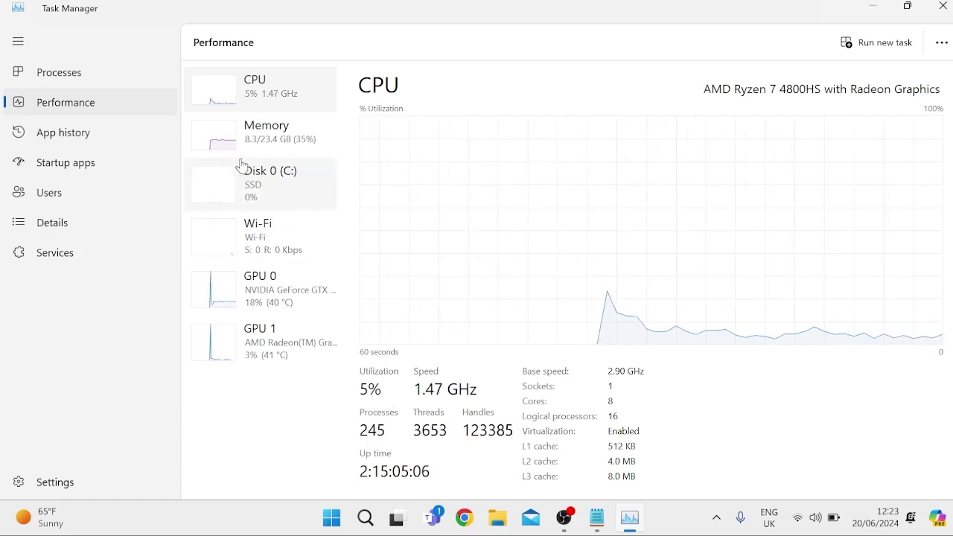
Disable Microsoft Teams (personal) under Startup apps, then close Task Manager
{"action": "left_click", "coordinate": [140, 167]}
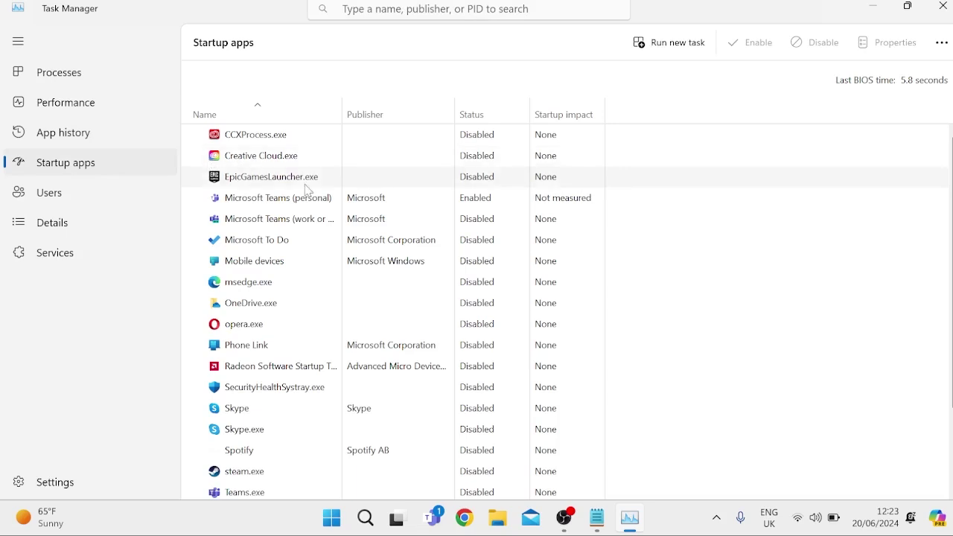
{"action": "left_click", "coordinate": [291, 247]}
{"action": "scroll", "coordinate": [316, 328], "scroll_direction": "down", "scroll_amount": 3}
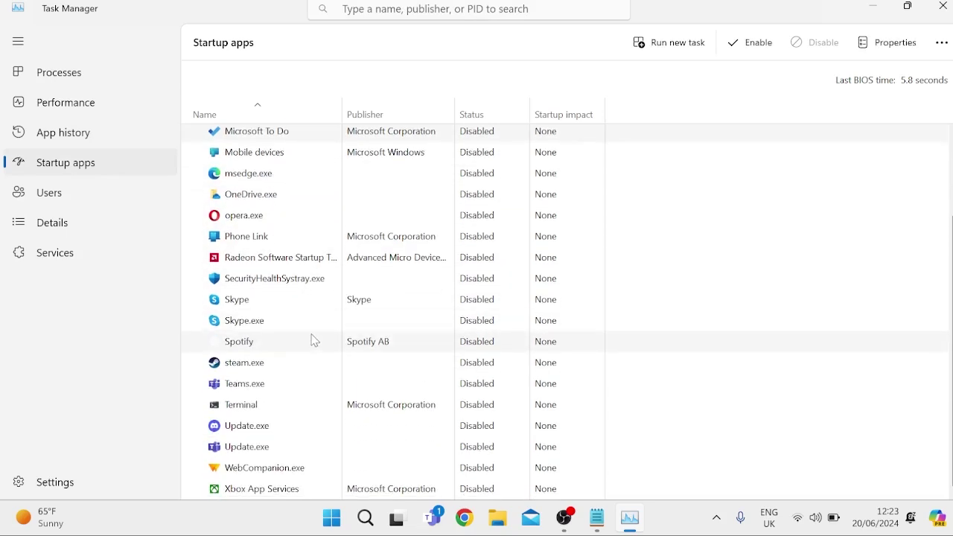
{"action": "scroll", "coordinate": [289, 294], "scroll_direction": "up", "scroll_amount": 3}
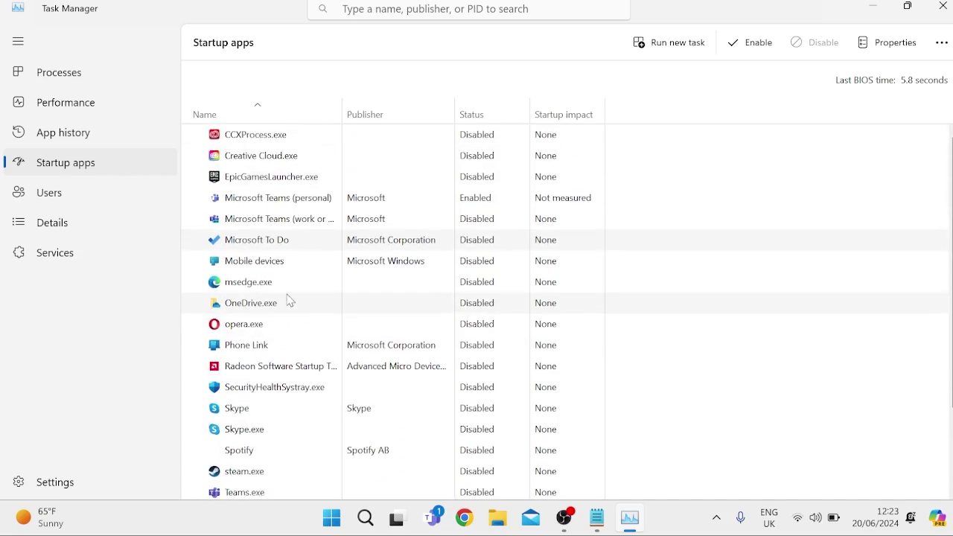
{"action": "scroll", "coordinate": [294, 193], "scroll_direction": "down", "scroll_amount": 3}
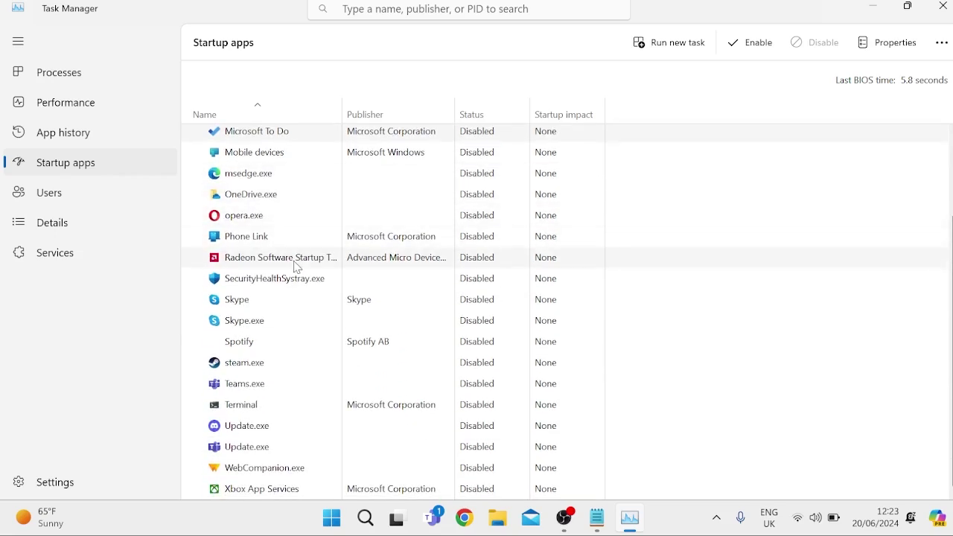
{"action": "scroll", "coordinate": [295, 266], "scroll_direction": "up", "scroll_amount": 3}
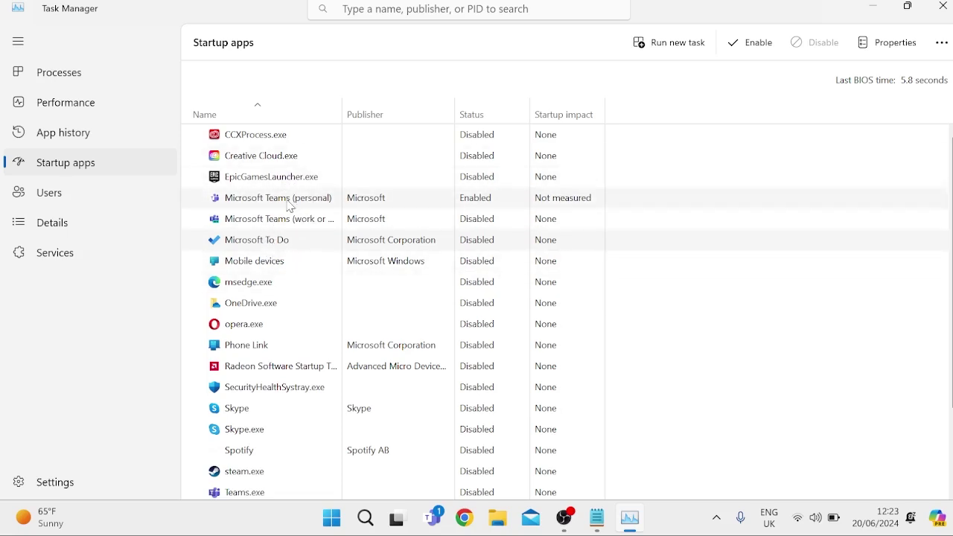
{"action": "right_click", "coordinate": [285, 204]}
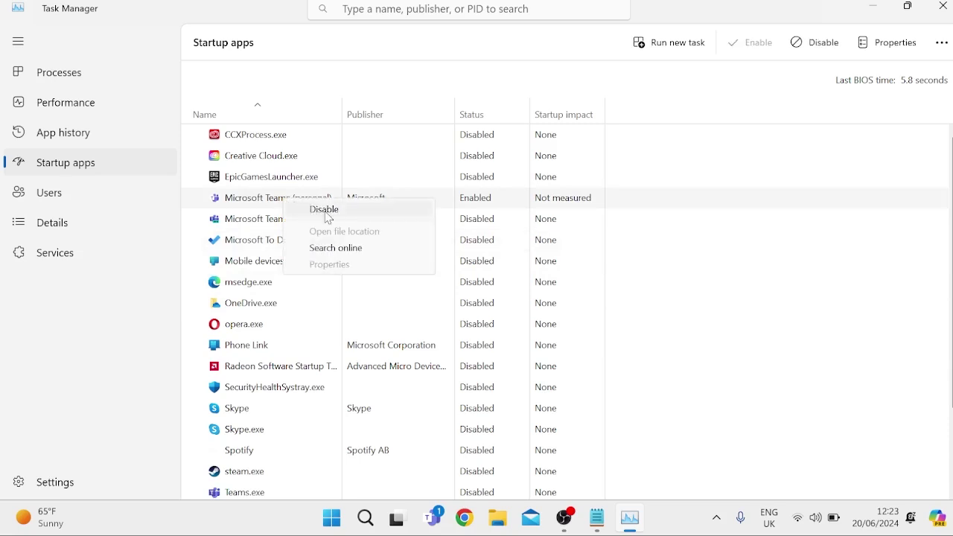
{"action": "left_click", "coordinate": [325, 210]}
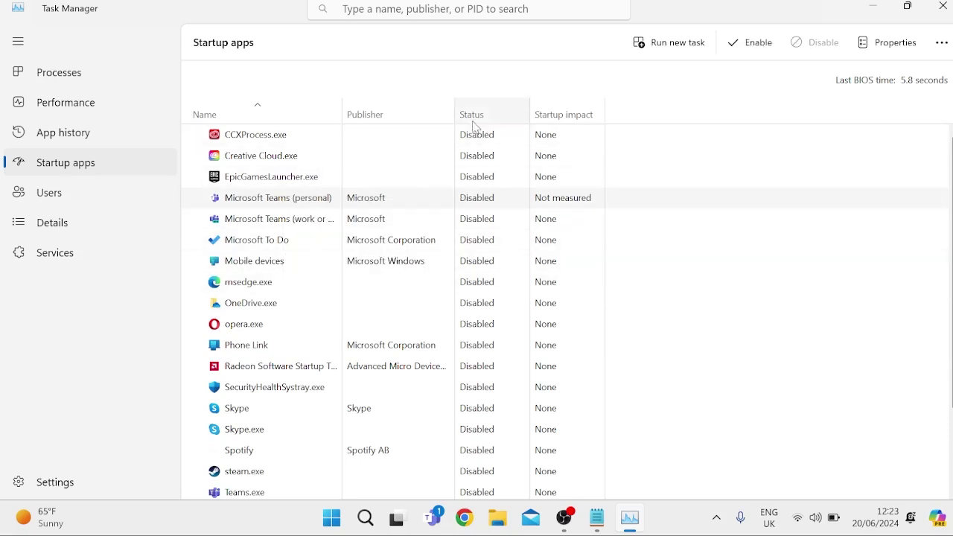
{"action": "left_click", "coordinate": [942, 6]}
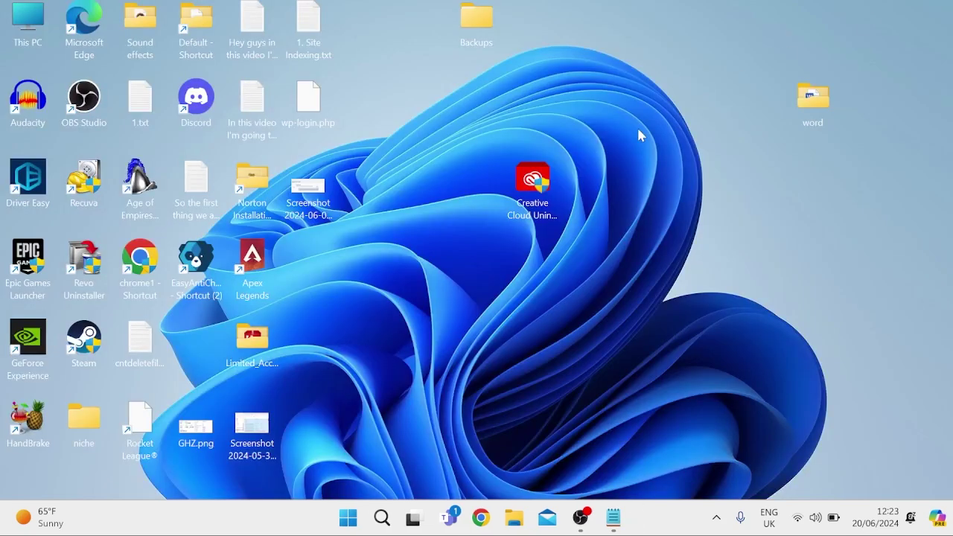
Run services.msc from the Run dialog and scroll the list down to the Xbox services
{"action": "key", "text": "super"}
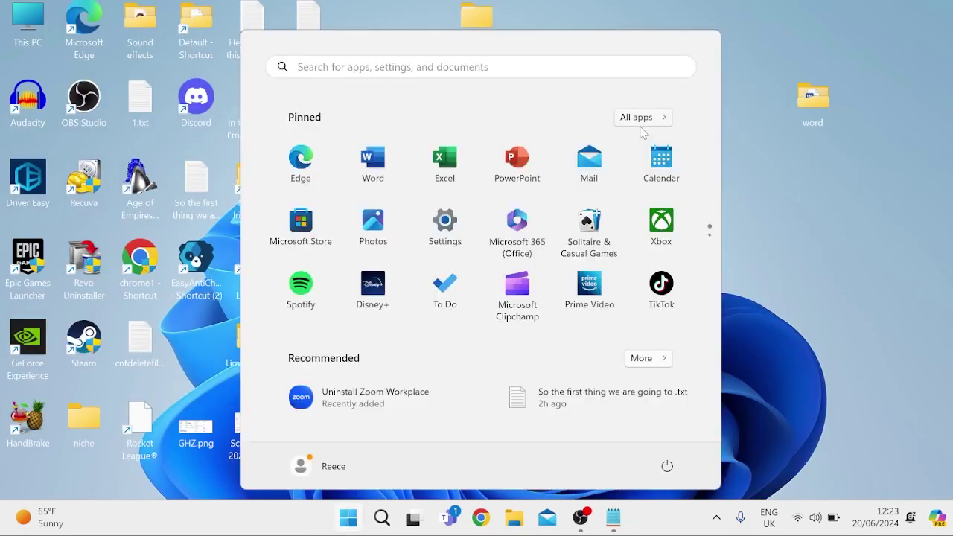
{"action": "type", "text": "run"}
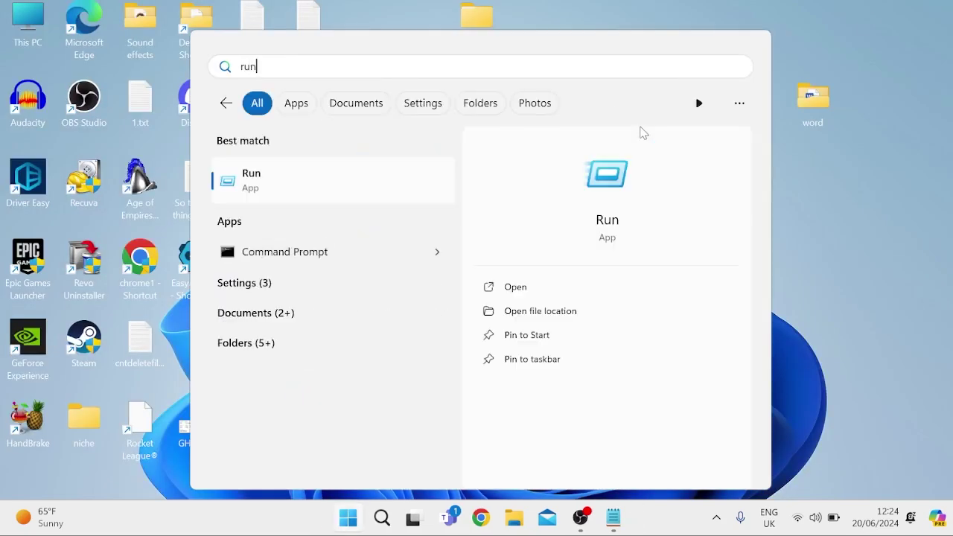
{"action": "left_click", "coordinate": [320, 186]}
{"action": "type", "text": "services.ms"}
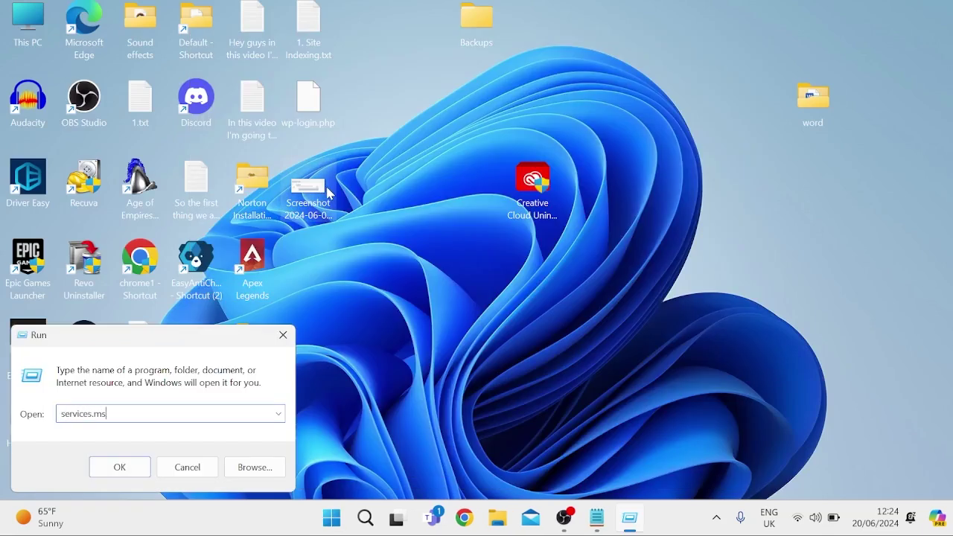
{"action": "key", "text": "Return"}
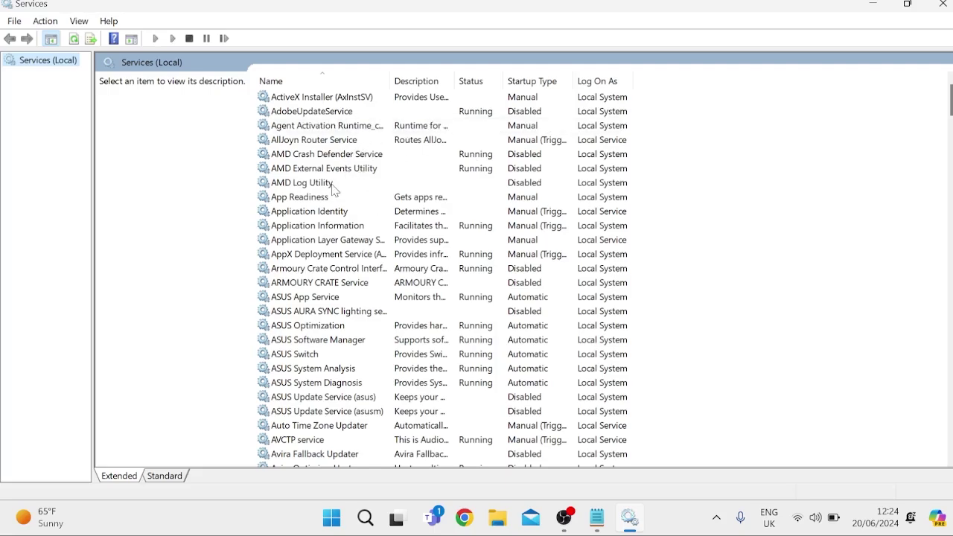
{"action": "left_click", "coordinate": [347, 154]}
{"action": "scroll", "coordinate": [387, 231], "scroll_direction": "down", "scroll_amount": 20}
{"action": "scroll", "coordinate": [382, 243], "scroll_direction": "down", "scroll_amount": 20}
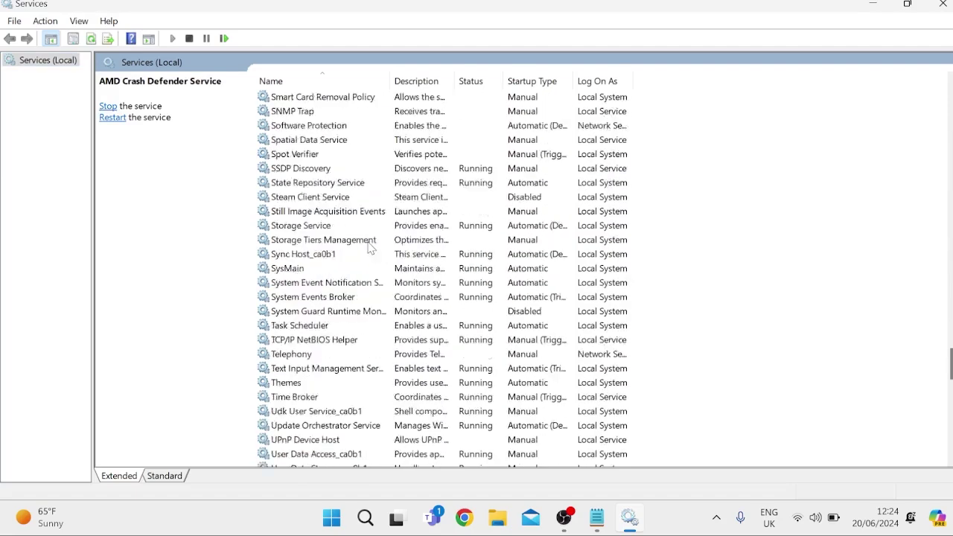
{"action": "scroll", "coordinate": [369, 245], "scroll_direction": "down", "scroll_amount": 20}
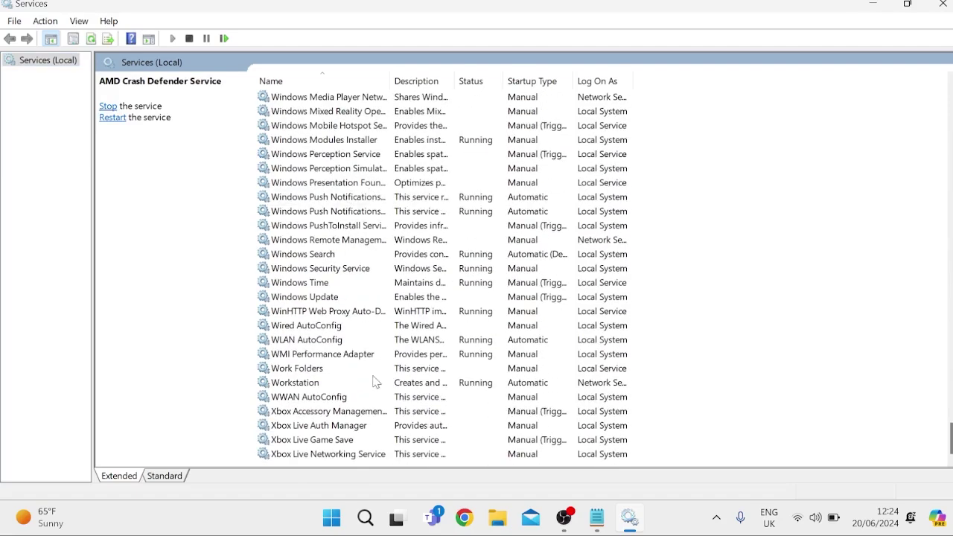
Set Xbox Live Networking Service and Xbox Live Game Save startup type to Disabled
{"action": "left_click", "coordinate": [350, 454]}
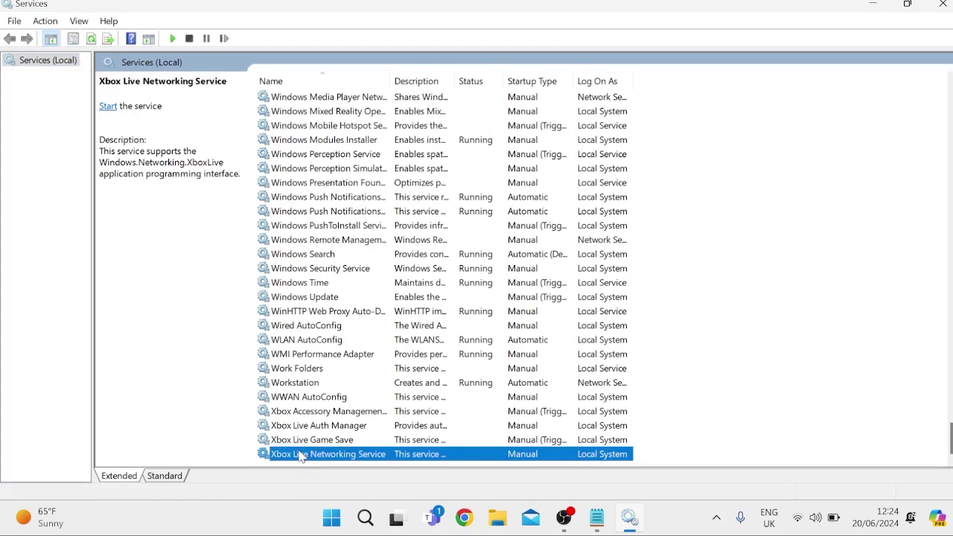
{"action": "double_click", "coordinate": [335, 451]}
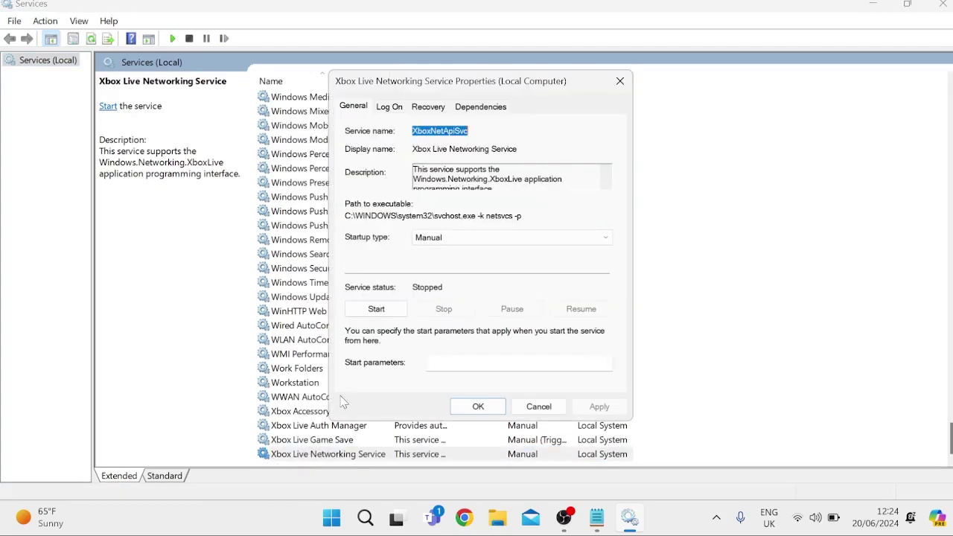
{"action": "left_click", "coordinate": [442, 239]}
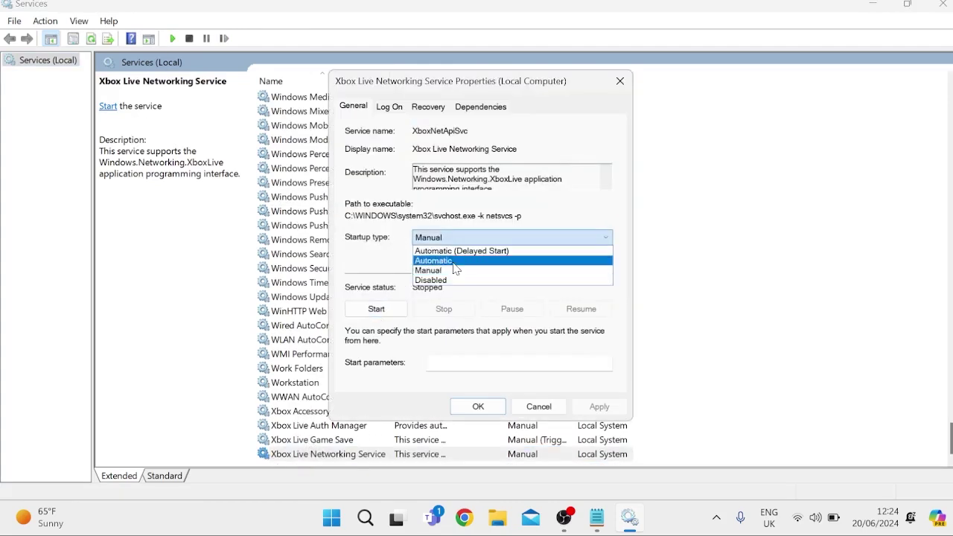
{"action": "left_click", "coordinate": [452, 279]}
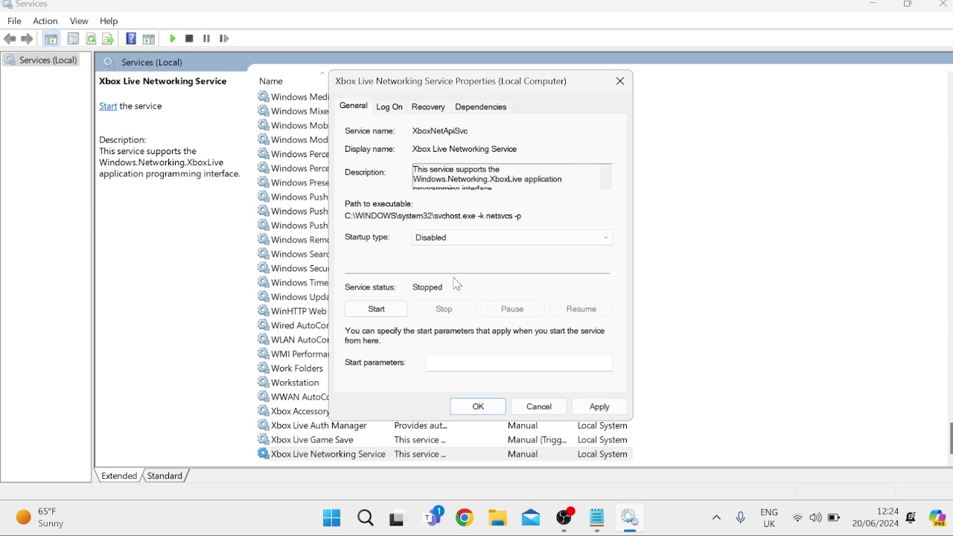
{"action": "left_click", "coordinate": [597, 409]}
{"action": "left_click", "coordinate": [479, 406]}
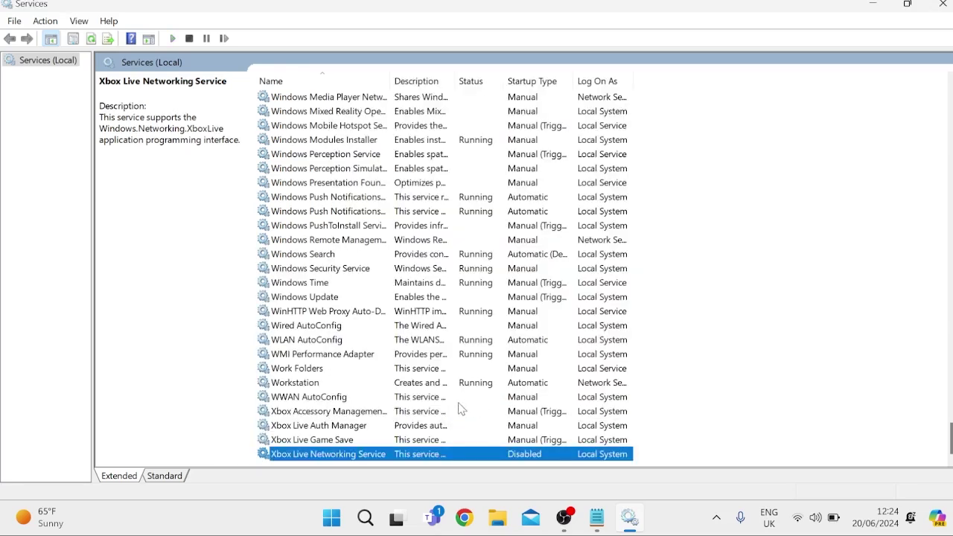
{"action": "double_click", "coordinate": [331, 441]}
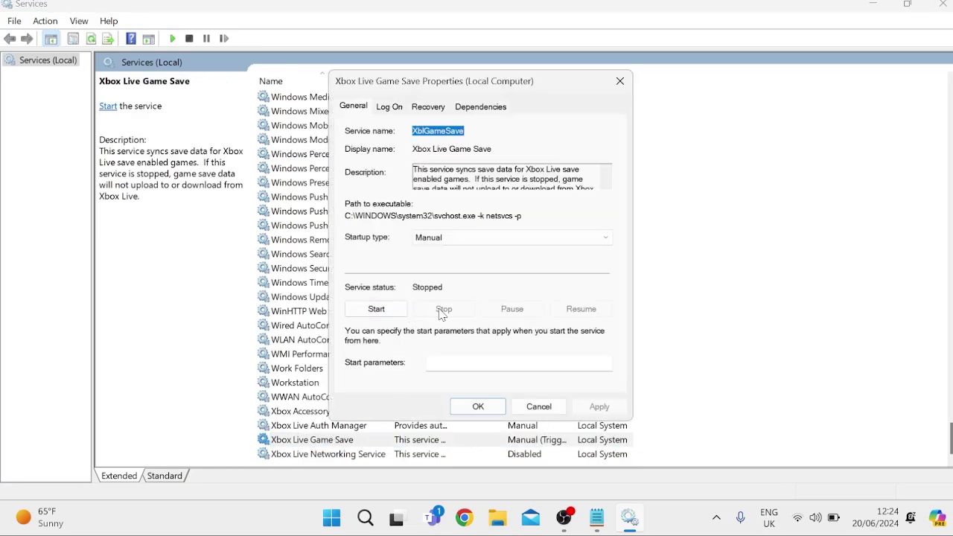
{"action": "left_click", "coordinate": [442, 259]}
{"action": "left_click", "coordinate": [596, 407]}
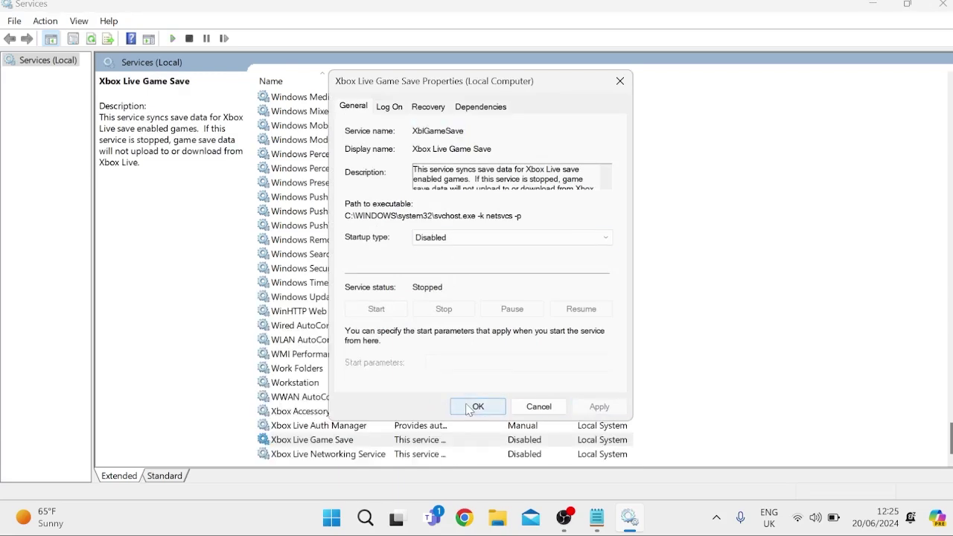
{"action": "left_click", "coordinate": [478, 406]}
Set Xbox Live Auth Manager and Xbox Accessory Management Service startup type to Disabled
{"action": "double_click", "coordinate": [297, 426]}
{"action": "left_click", "coordinate": [512, 237]}
{"action": "left_click", "coordinate": [442, 260]}
{"action": "left_click", "coordinate": [478, 406]}
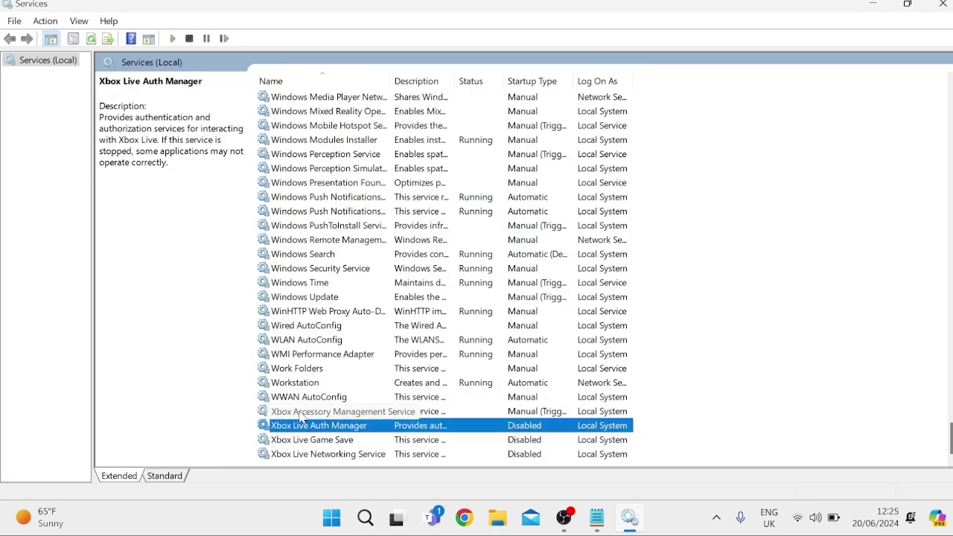
{"action": "double_click", "coordinate": [298, 411]}
{"action": "left_click", "coordinate": [415, 238]}
{"action": "left_click", "coordinate": [448, 279]}
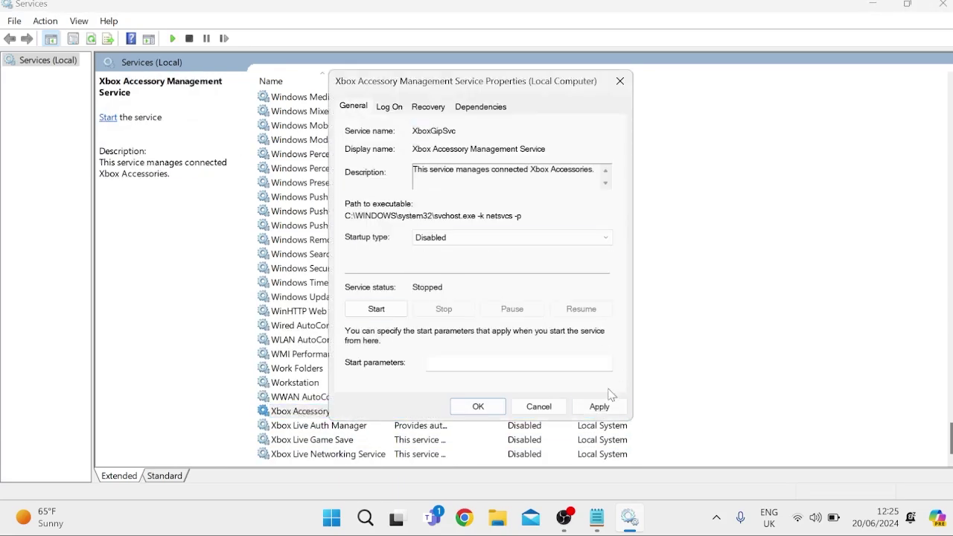
{"action": "left_click", "coordinate": [602, 411]}
{"action": "left_click", "coordinate": [477, 404]}
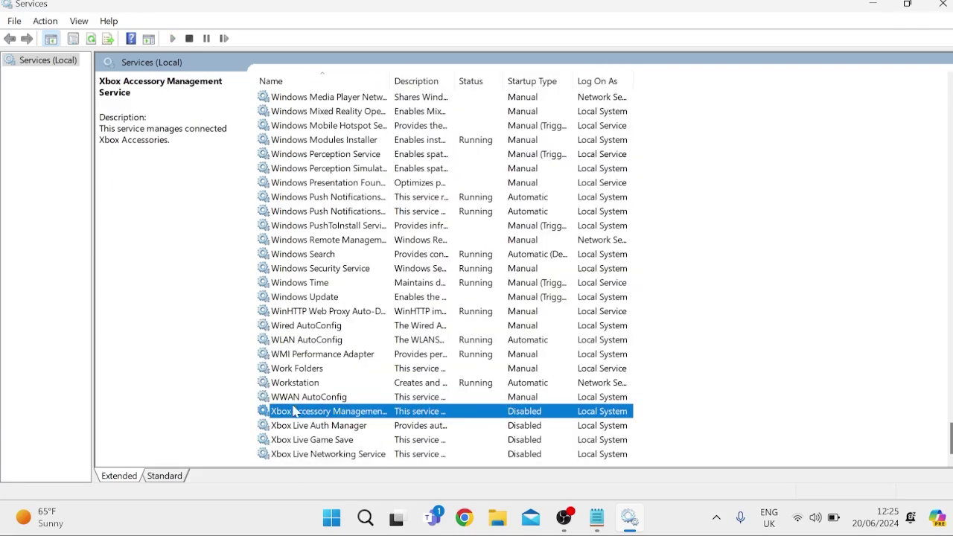
{"action": "left_click_drag", "start_coordinate": [951, 440], "coordinate": [951, 98]}
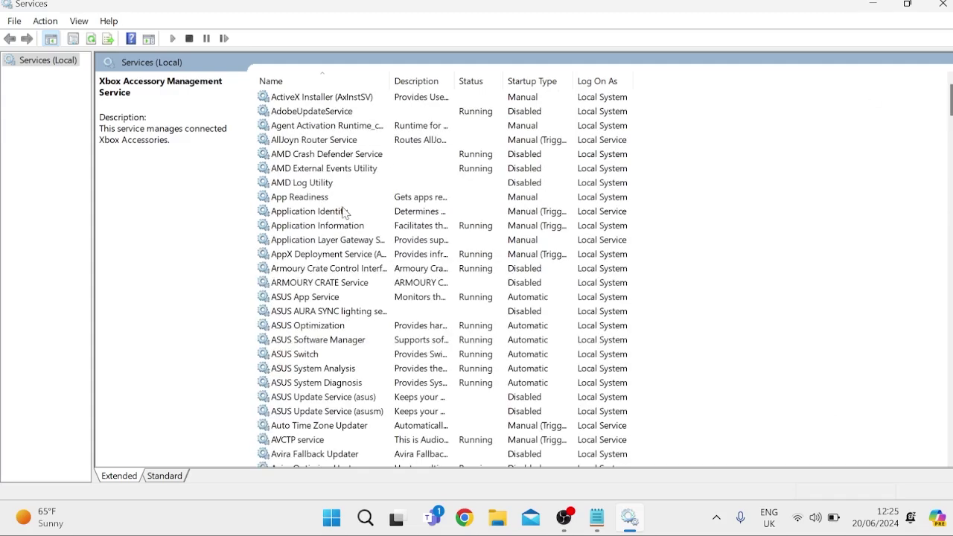
Set BitLocker Drive Encryption Service startup type to Disabled
{"action": "scroll", "coordinate": [343, 213], "scroll_direction": "down", "scroll_amount": 6}
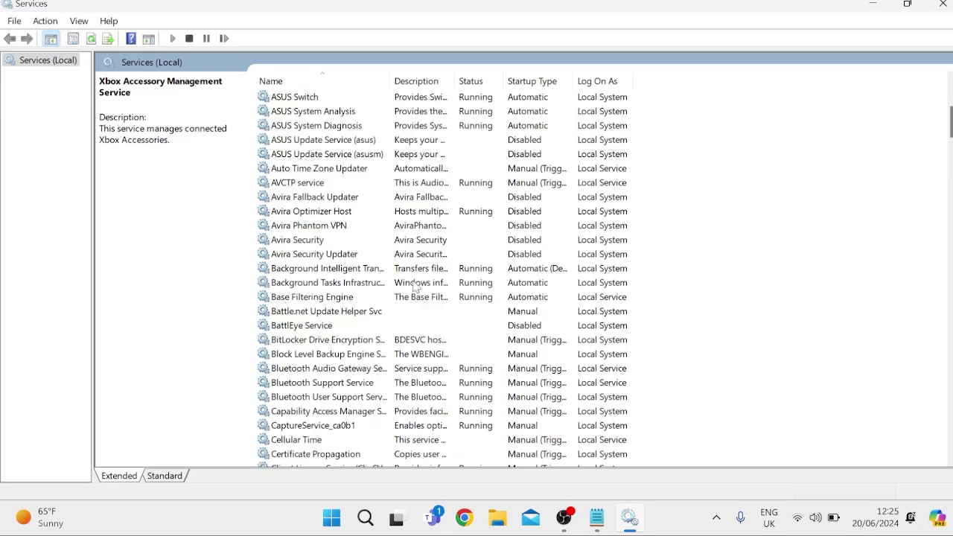
{"action": "left_click", "coordinate": [362, 341]}
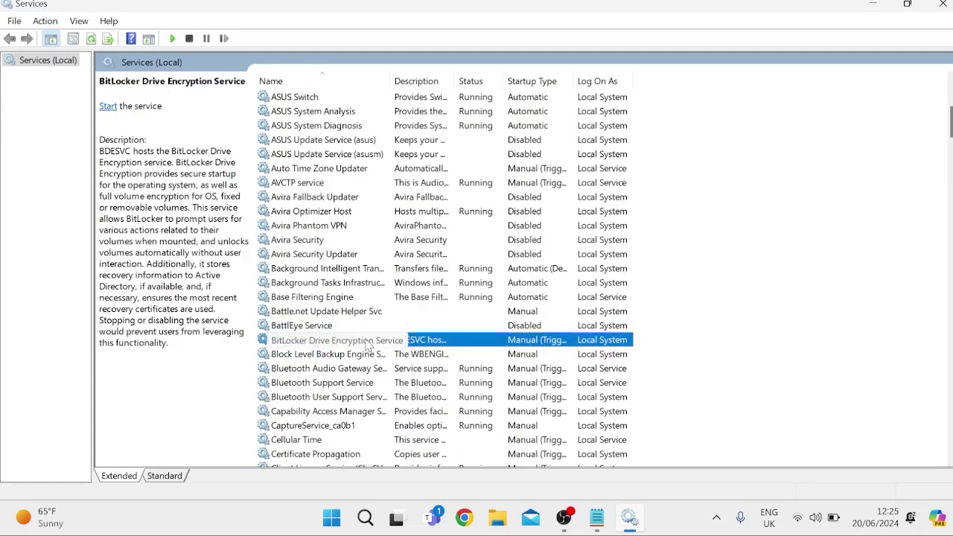
{"action": "double_click", "coordinate": [301, 340]}
{"action": "double_click", "coordinate": [315, 340]}
{"action": "left_click", "coordinate": [430, 242]}
{"action": "left_click", "coordinate": [437, 281]}
{"action": "left_click", "coordinate": [600, 407]}
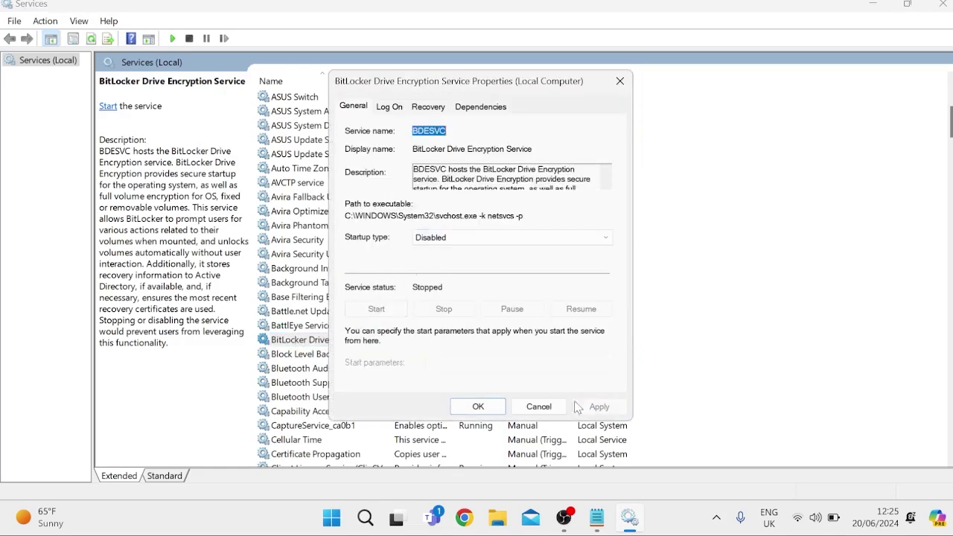
{"action": "left_click", "coordinate": [478, 407]}
Disable and stop the Connected User Experiences and Telemetry service
{"action": "scroll", "coordinate": [393, 268], "scroll_direction": "down", "scroll_amount": 3}
{"action": "scroll", "coordinate": [393, 268], "scroll_direction": "down", "scroll_amount": 5}
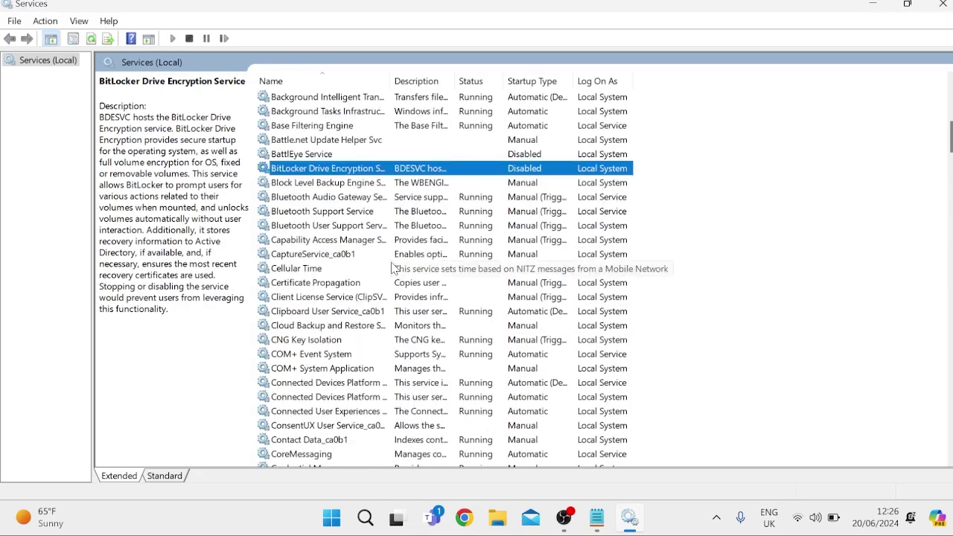
{"action": "left_click", "coordinate": [328, 241]}
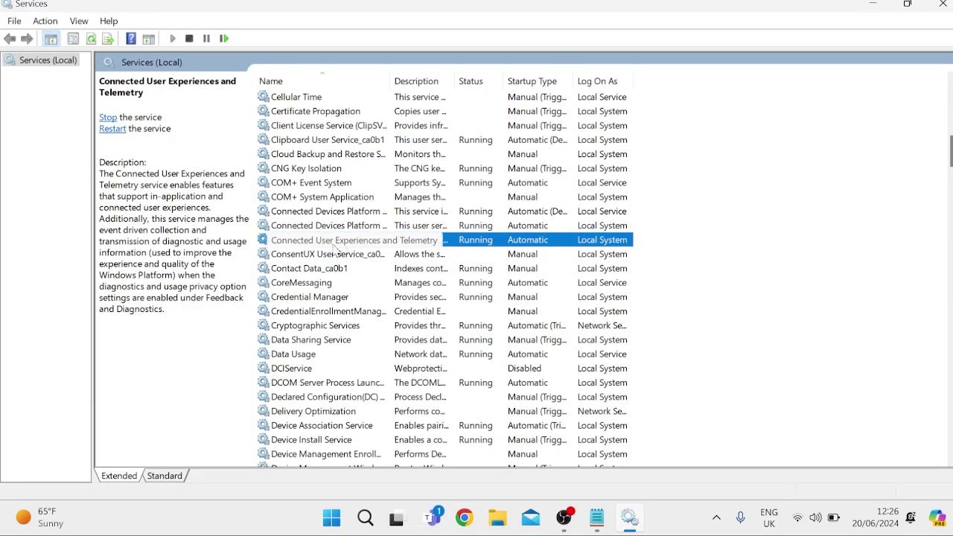
{"action": "double_click", "coordinate": [339, 242]}
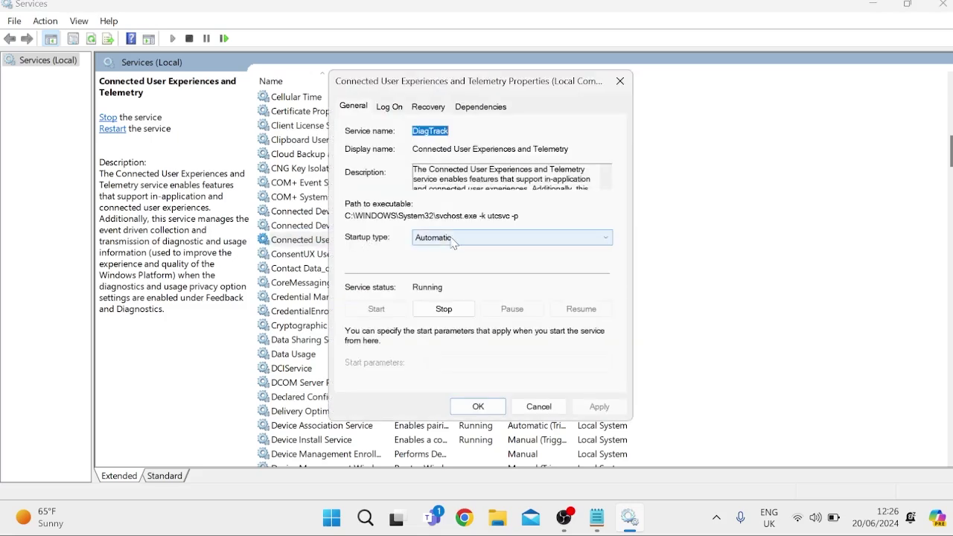
{"action": "left_click", "coordinate": [447, 238]}
{"action": "left_click", "coordinate": [428, 282]}
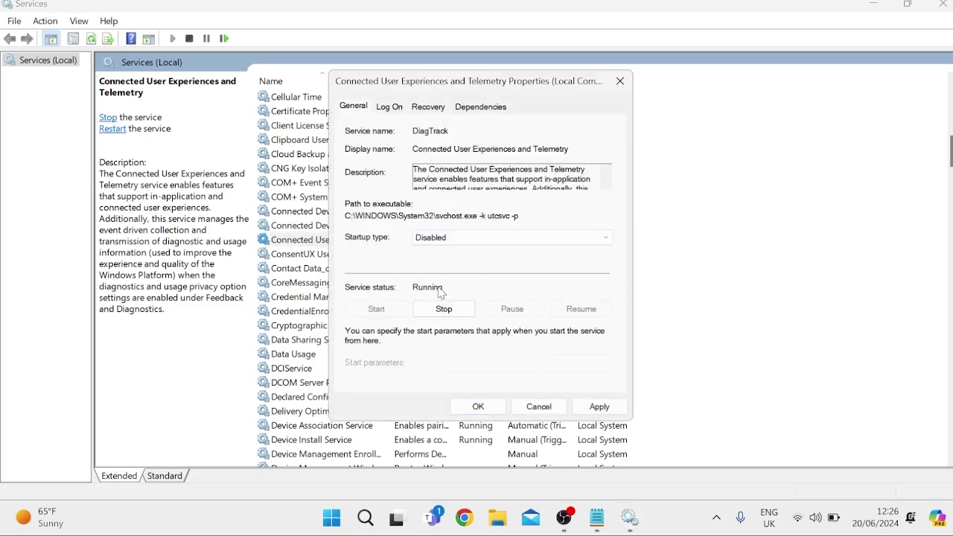
{"action": "left_click", "coordinate": [444, 310]}
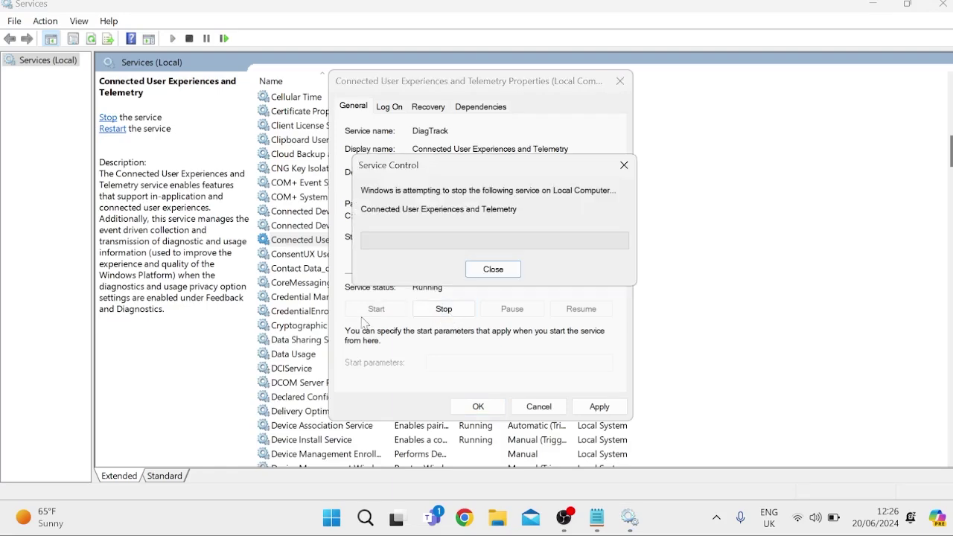
{"action": "left_click", "coordinate": [596, 407]}
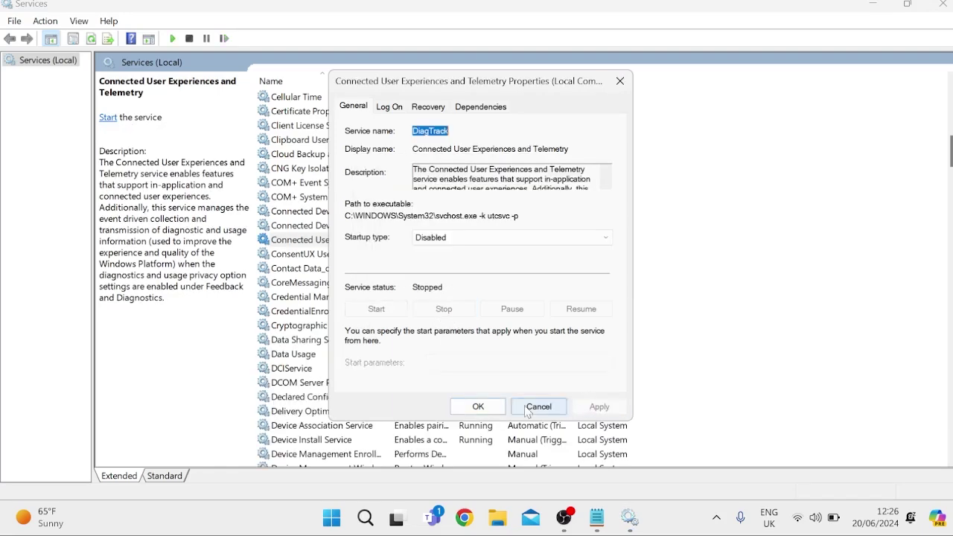
{"action": "left_click", "coordinate": [475, 407]}
Set Downloaded Maps Manager startup type to Disabled
{"action": "scroll", "coordinate": [385, 286], "scroll_direction": "down", "scroll_amount": 2}
{"action": "scroll", "coordinate": [385, 286], "scroll_direction": "down", "scroll_amount": 3}
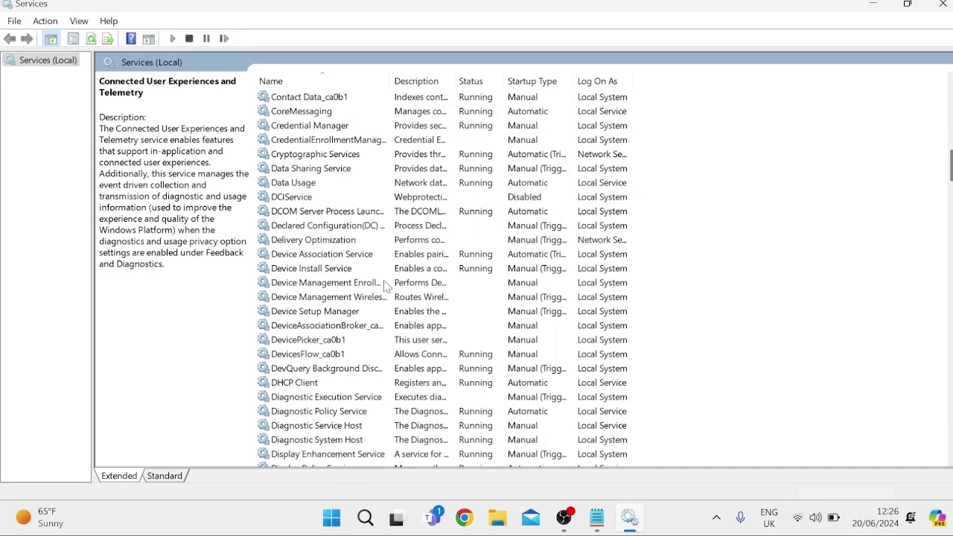
{"action": "scroll", "coordinate": [358, 258], "scroll_direction": "down", "scroll_amount": 4}
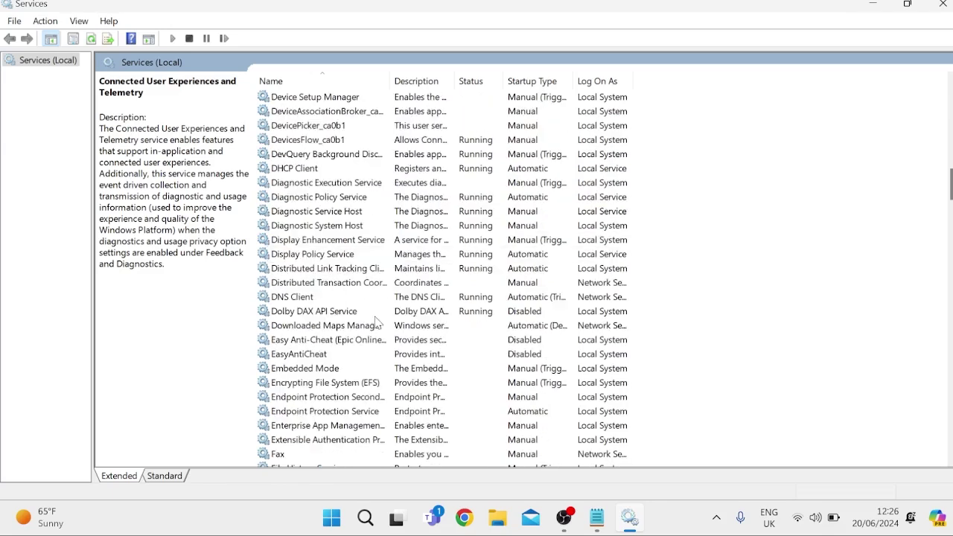
{"action": "double_click", "coordinate": [289, 331]}
{"action": "left_click", "coordinate": [462, 236]}
{"action": "left_click", "coordinate": [441, 281]}
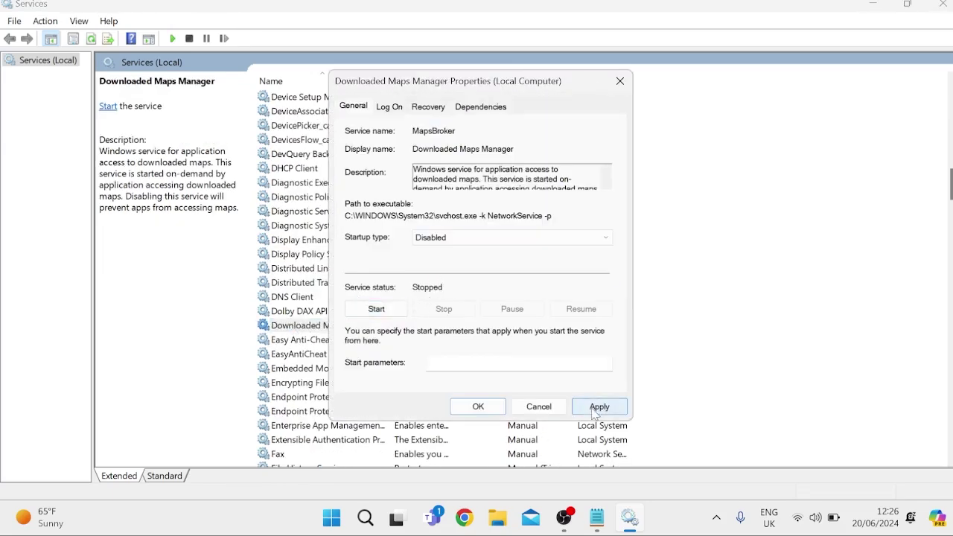
{"action": "left_click", "coordinate": [478, 406]}
Set the Parental Controls service startup type to Disabled
{"action": "scroll", "coordinate": [363, 290], "scroll_direction": "down", "scroll_amount": 2}
{"action": "scroll", "coordinate": [363, 291], "scroll_direction": "down", "scroll_amount": 14}
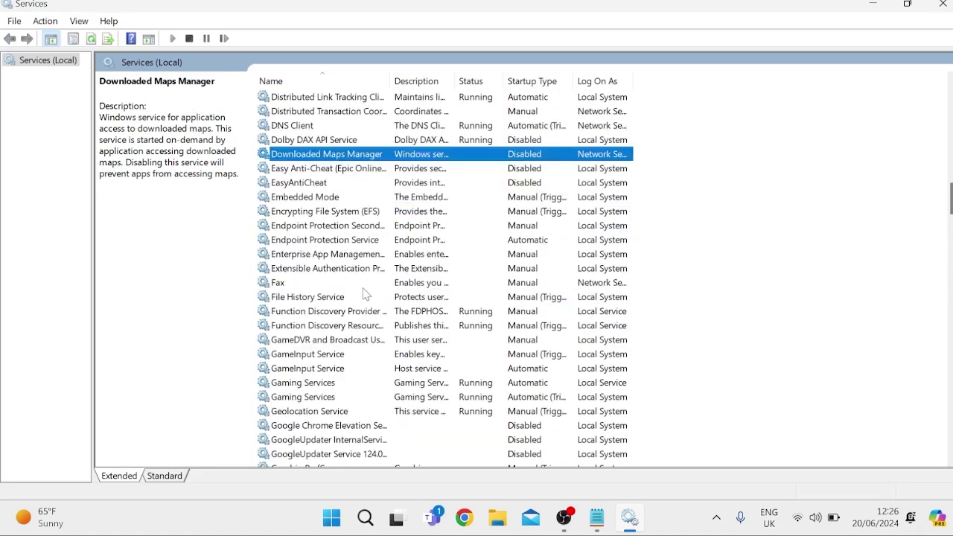
{"action": "scroll", "coordinate": [365, 294], "scroll_direction": "down", "scroll_amount": 13}
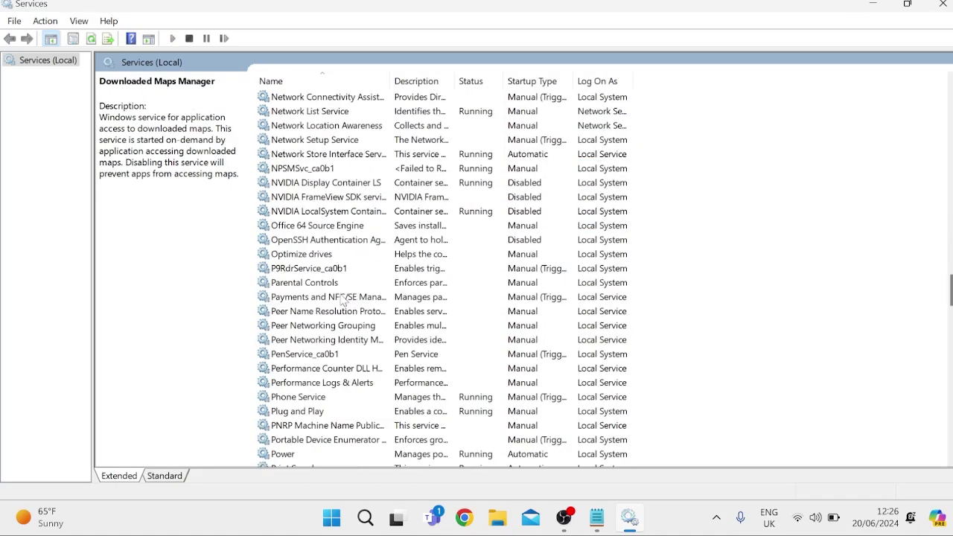
{"action": "left_click", "coordinate": [329, 284]}
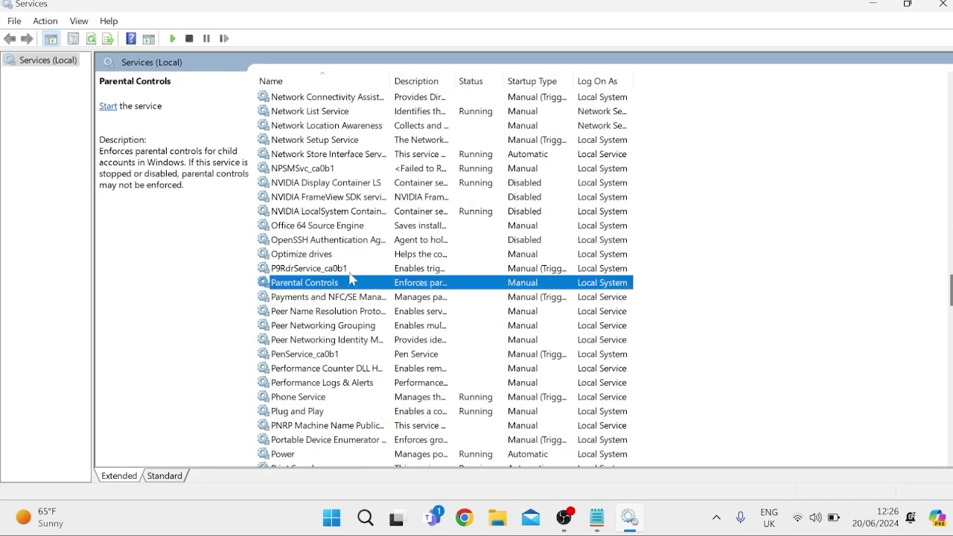
{"action": "double_click", "coordinate": [313, 288]}
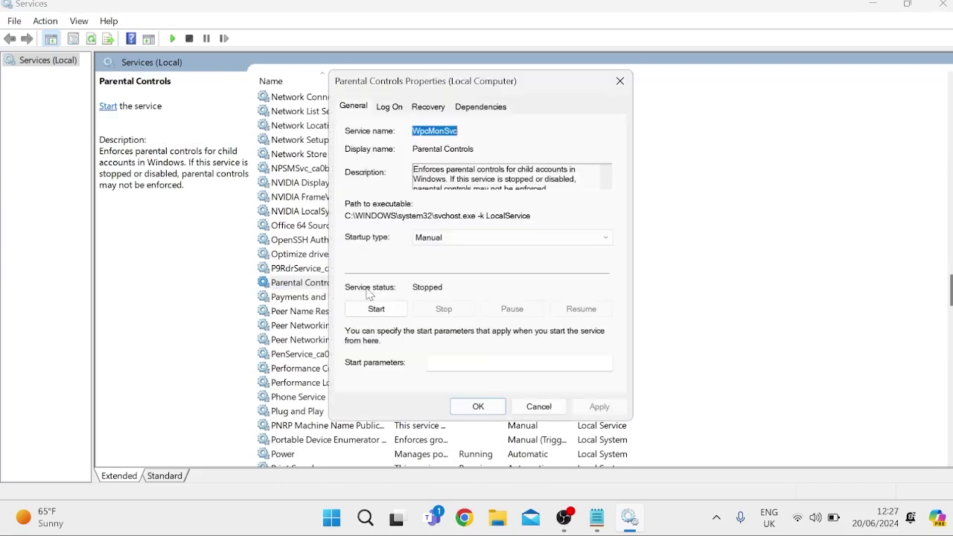
{"action": "left_click", "coordinate": [437, 238]}
{"action": "left_click", "coordinate": [441, 281]}
{"action": "left_click", "coordinate": [583, 403]}
{"action": "left_click", "coordinate": [478, 406]}
Set Phone Service startup type to Disabled
{"action": "scroll", "coordinate": [356, 293], "scroll_direction": "down", "scroll_amount": 2}
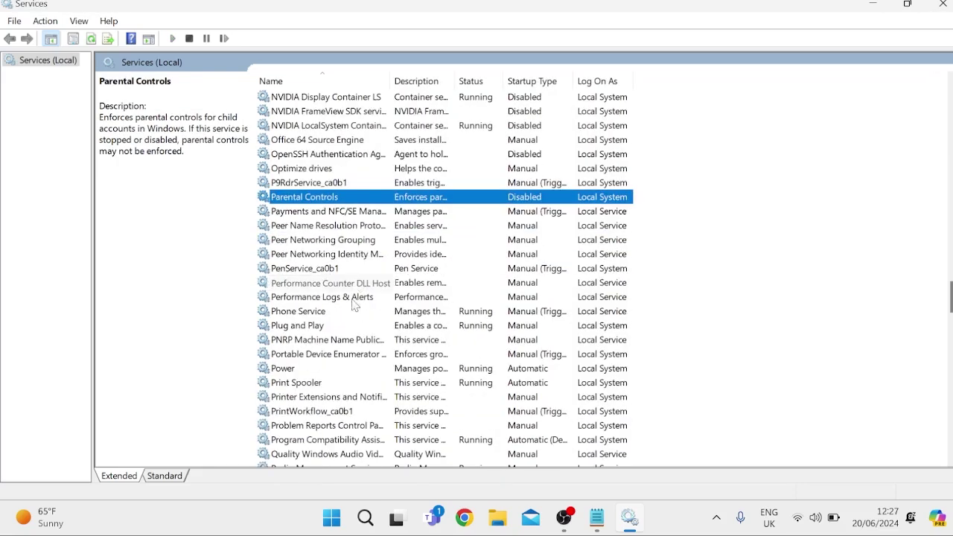
{"action": "left_click", "coordinate": [340, 312]}
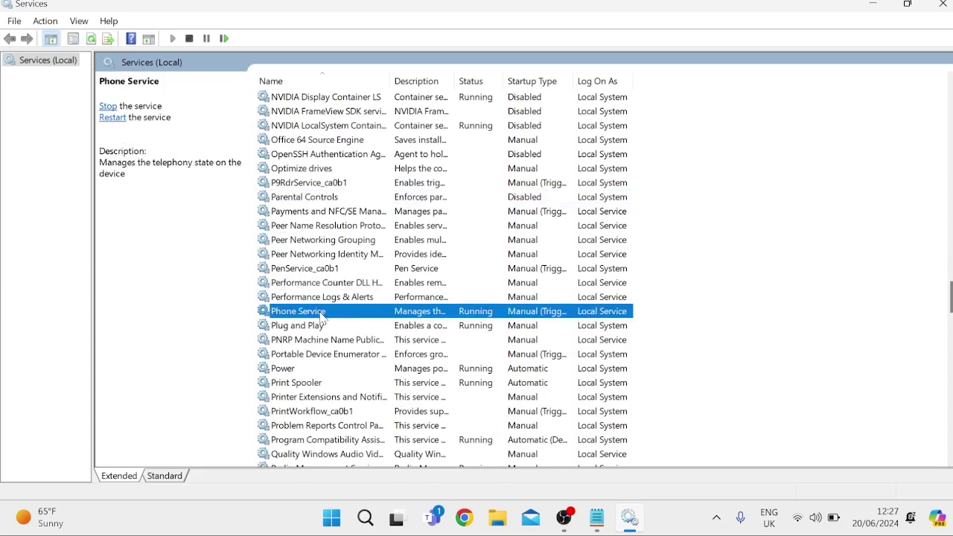
{"action": "double_click", "coordinate": [315, 315]}
{"action": "left_click", "coordinate": [513, 236]}
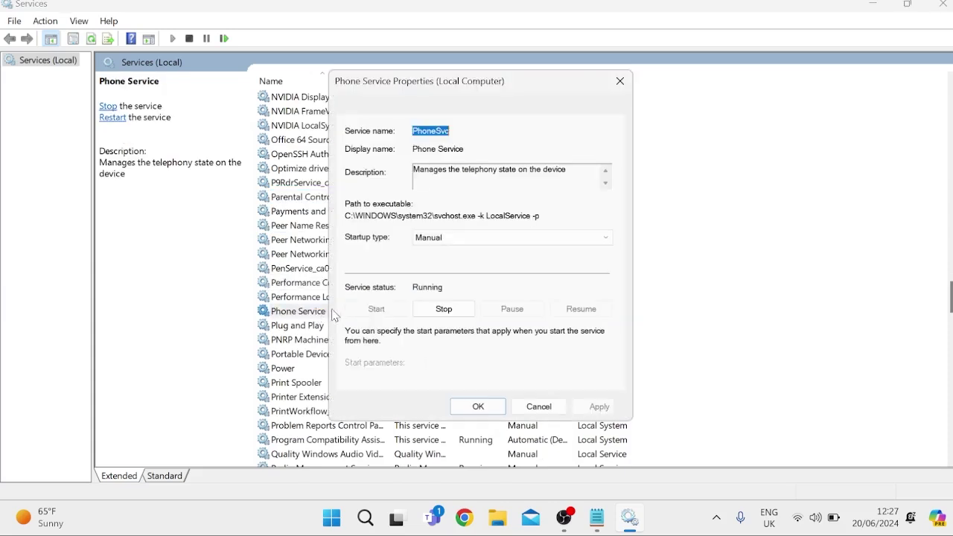
{"action": "left_click", "coordinate": [491, 279]}
{"action": "left_click", "coordinate": [614, 405]}
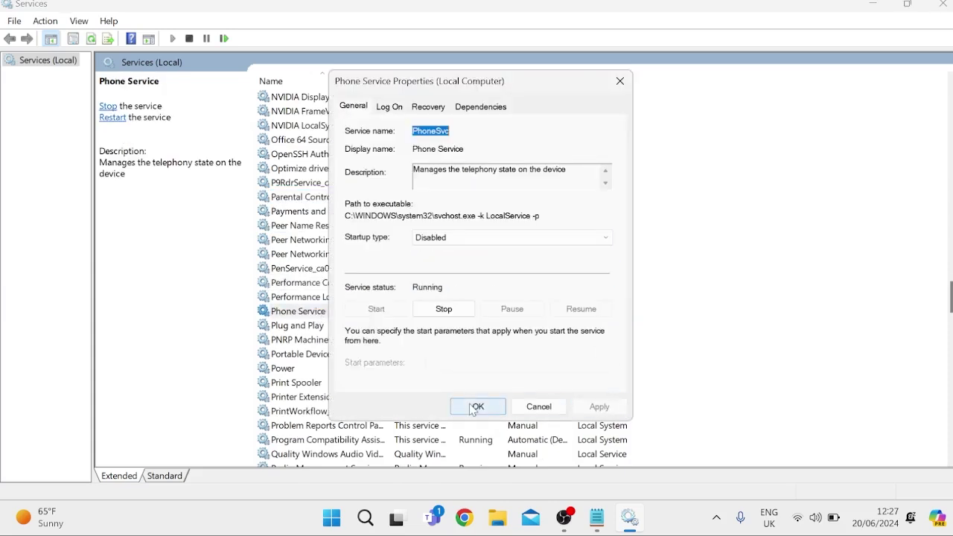
{"action": "left_click", "coordinate": [478, 405]}
Set WalletService startup type to Disabled and close the Services console
{"action": "scroll", "coordinate": [428, 238], "scroll_direction": "down", "scroll_amount": 19}
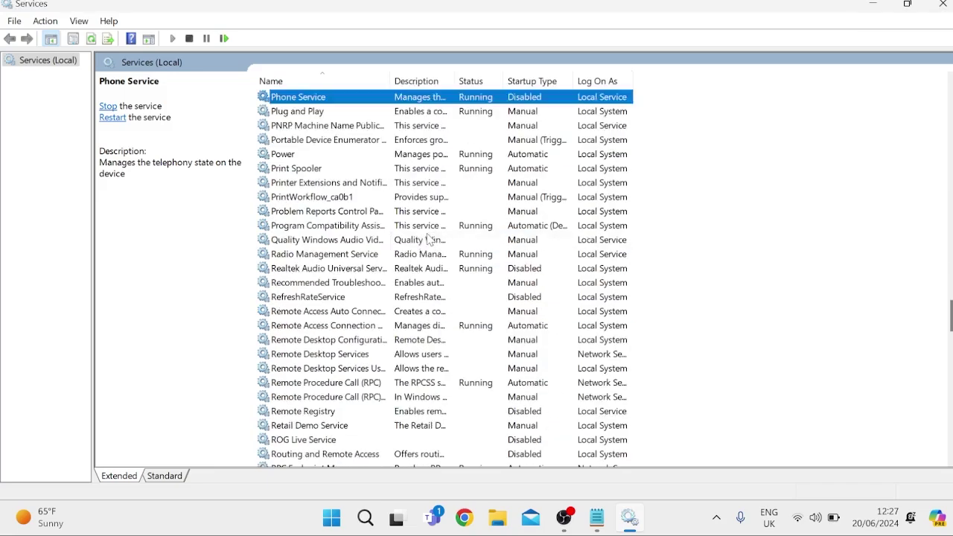
{"action": "scroll", "coordinate": [418, 242], "scroll_direction": "down", "scroll_amount": 5}
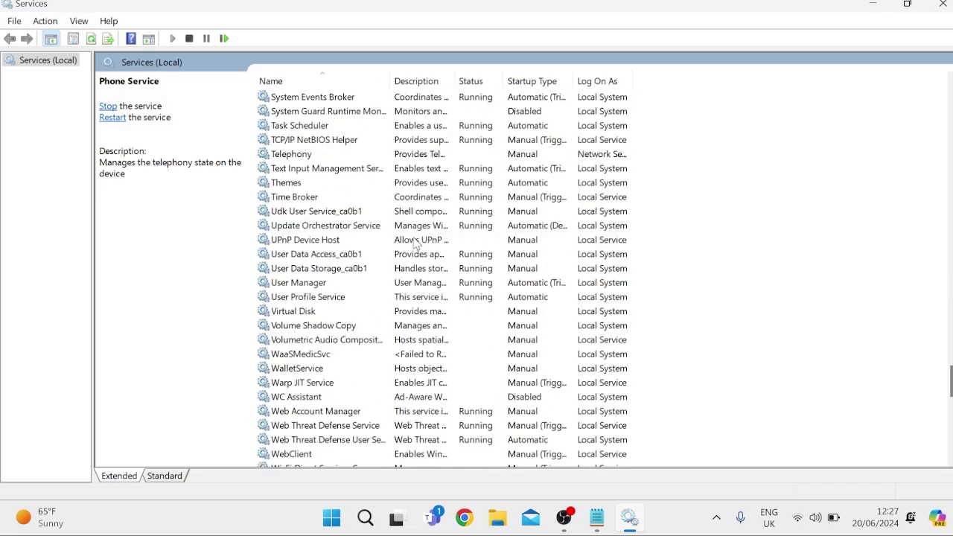
{"action": "double_click", "coordinate": [298, 325]}
{"action": "left_click", "coordinate": [426, 239]}
{"action": "left_click", "coordinate": [432, 278]}
{"action": "left_click", "coordinate": [599, 407]}
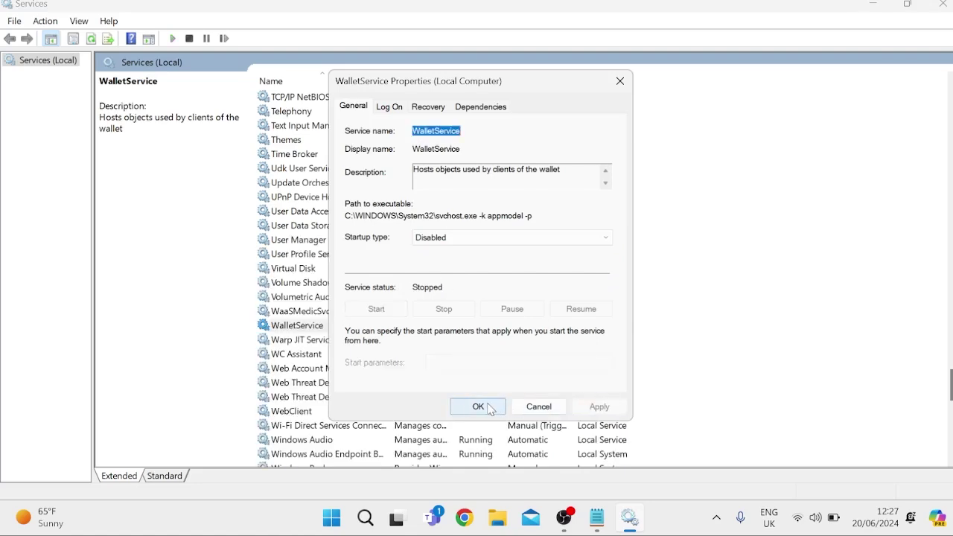
{"action": "left_click", "coordinate": [551, 406]}
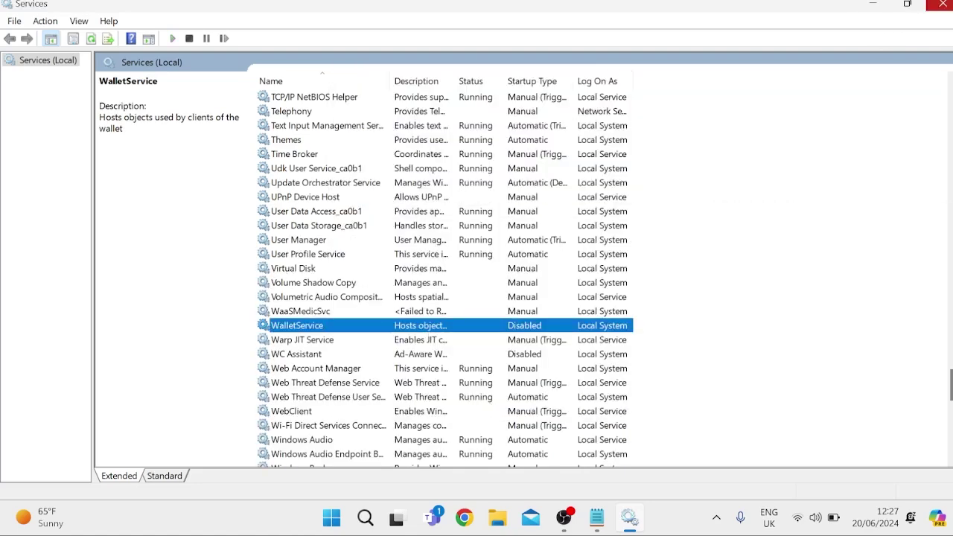
{"action": "left_click", "coordinate": [942, 5]}
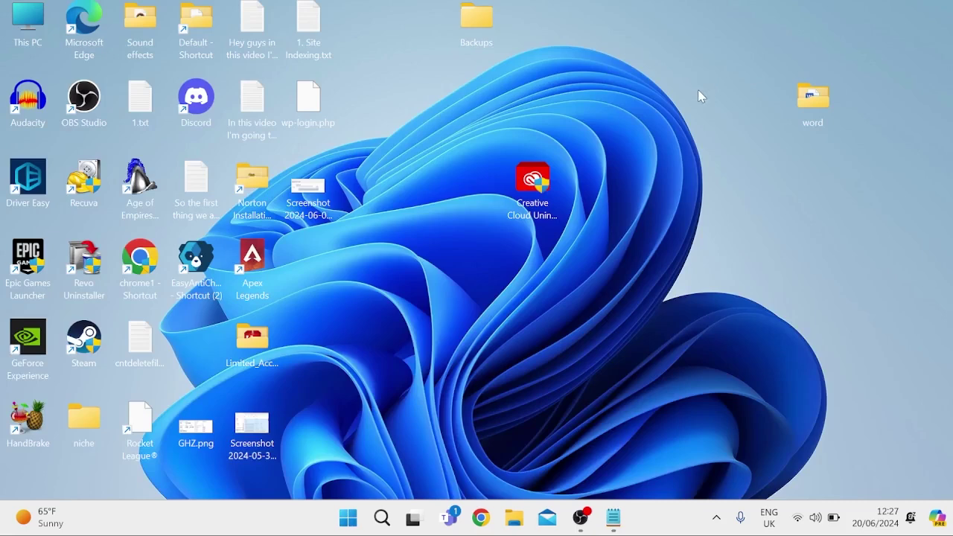
Open System Properties via sysdm.cpl and bring up the Performance Options visual effects
{"action": "key", "text": "super"}
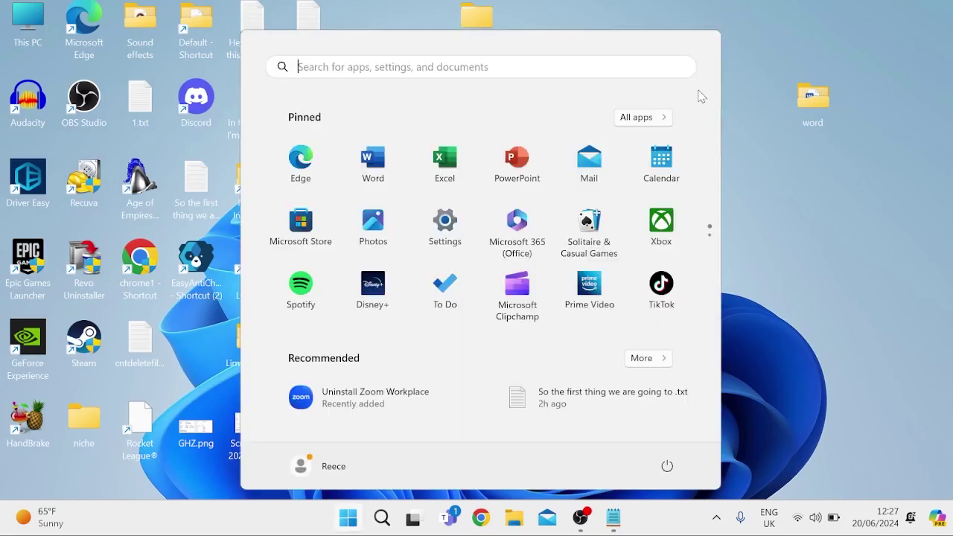
{"action": "type", "text": "sysdm.cpl"}
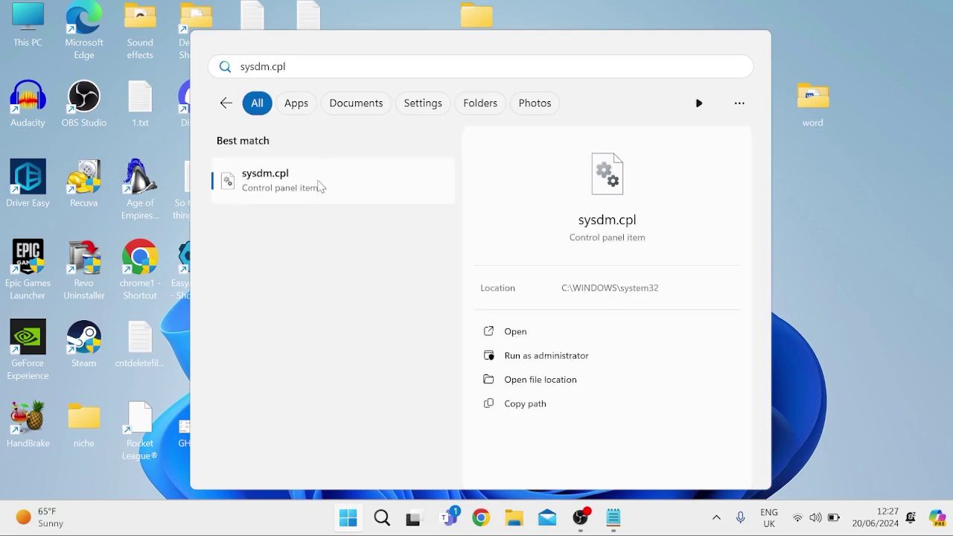
{"action": "left_click", "coordinate": [308, 198]}
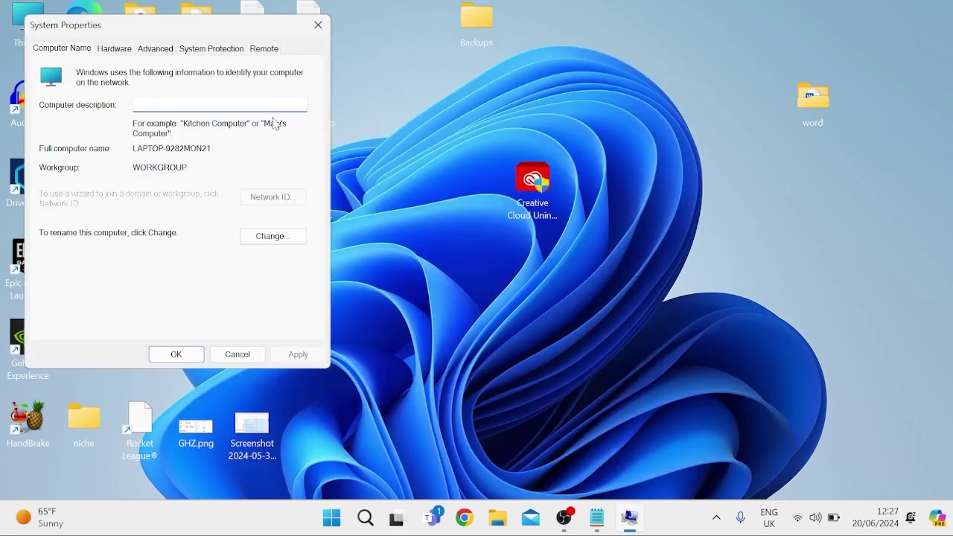
{"action": "left_click", "coordinate": [156, 49]}
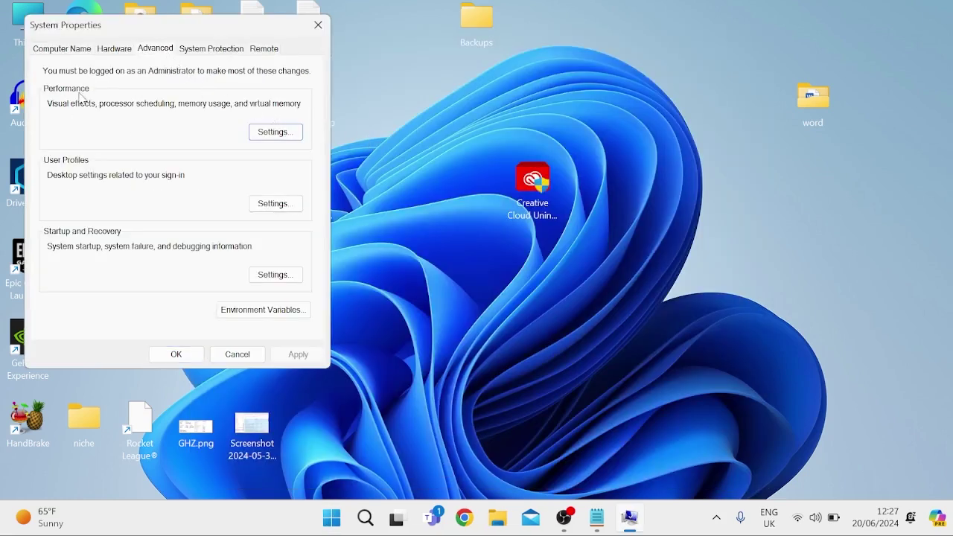
{"action": "left_click", "coordinate": [268, 135]}
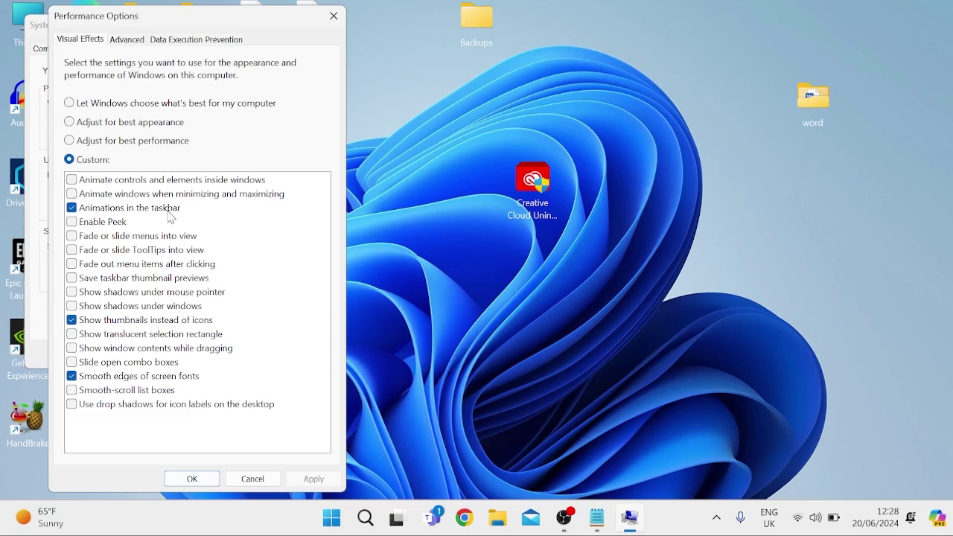
Keep Show thumbnails instead of icons checked, apply the custom effects, and close both dialogs
{"action": "left_click", "coordinate": [149, 319]}
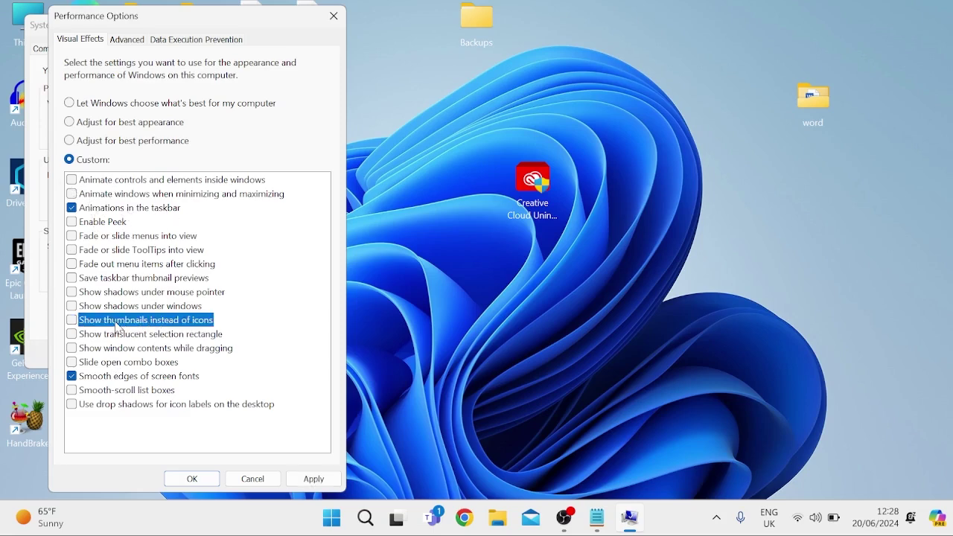
{"action": "left_click", "coordinate": [71, 319]}
{"action": "left_click", "coordinate": [313, 479]}
{"action": "left_click", "coordinate": [192, 479]}
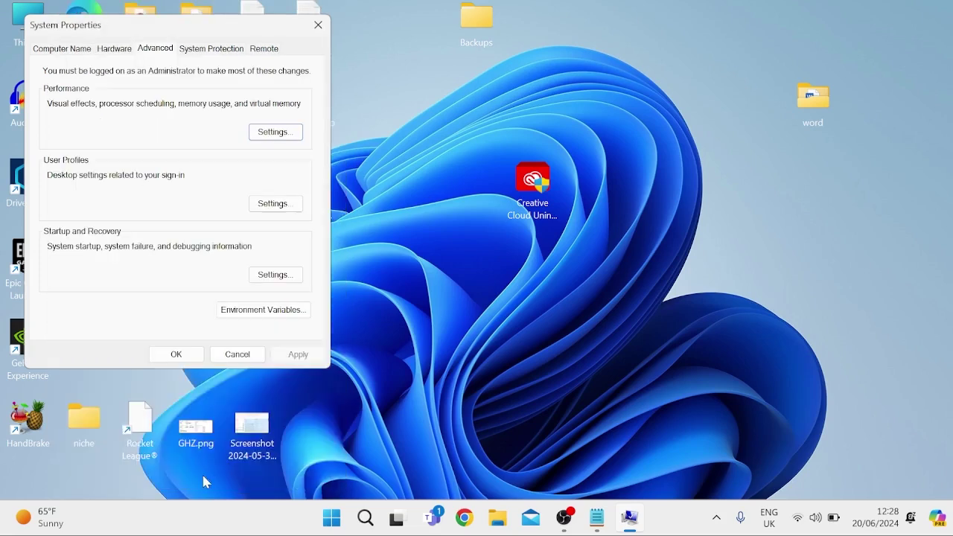
{"action": "left_click", "coordinate": [191, 354]}
Launch System Configuration by running msconfig from the Run dialog
{"action": "key", "text": "super"}
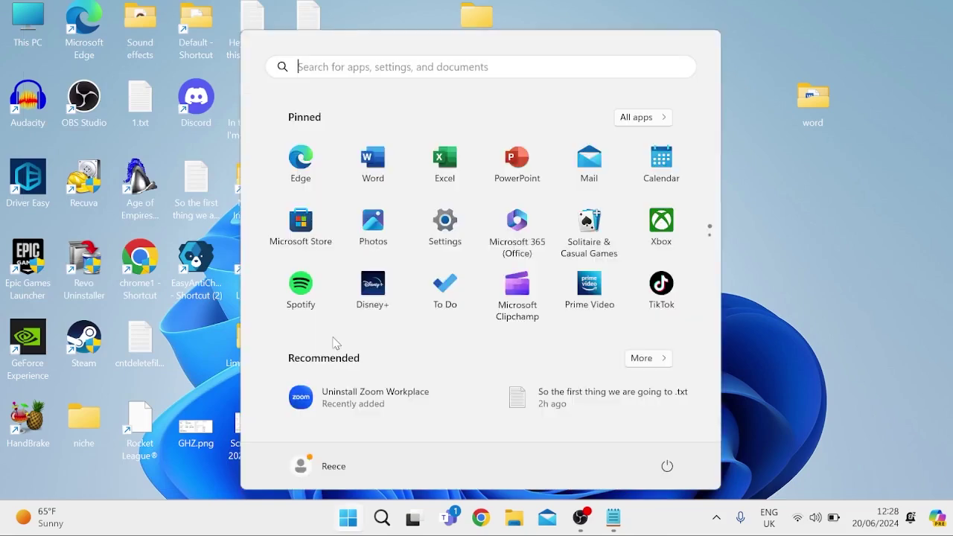
{"action": "type", "text": "run"}
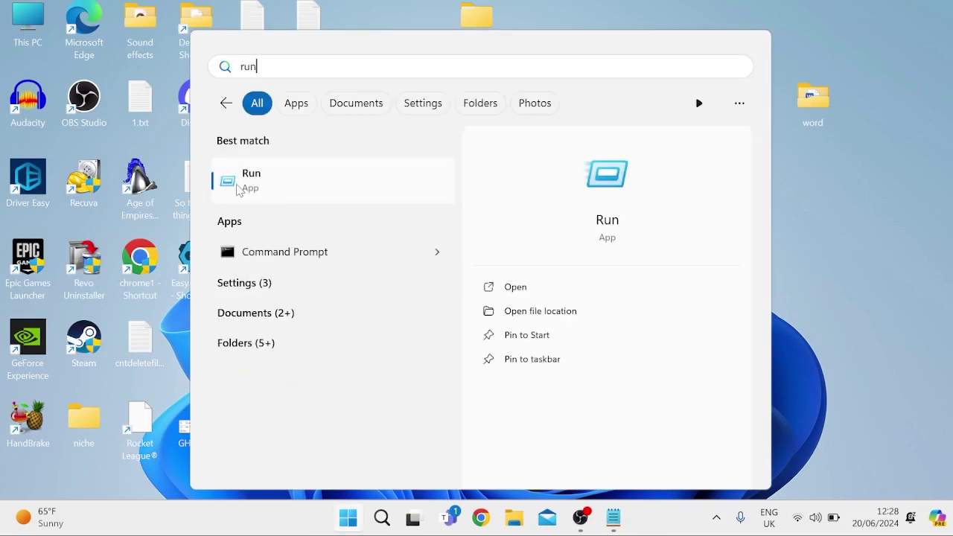
{"action": "left_click", "coordinate": [277, 171]}
{"action": "type", "text": "msconfig"}
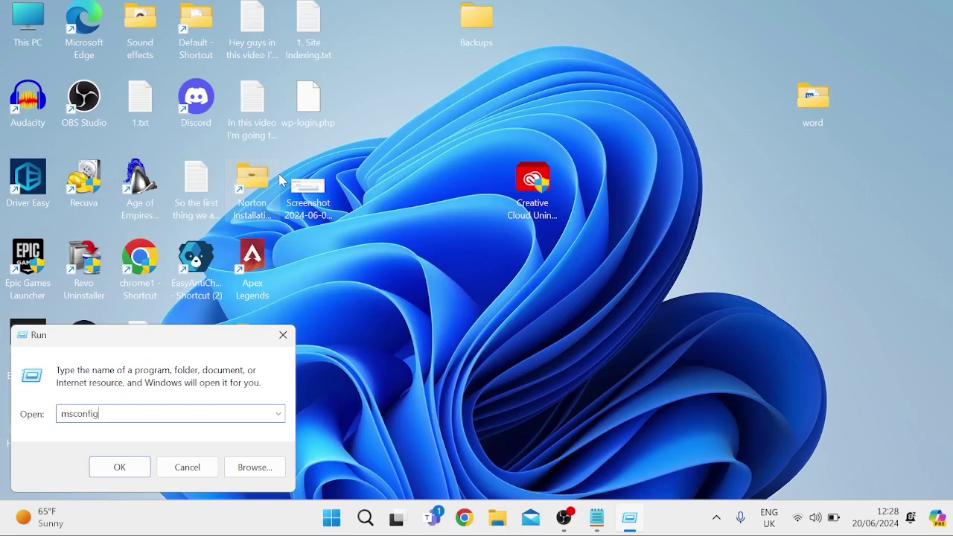
{"action": "key", "text": "Return"}
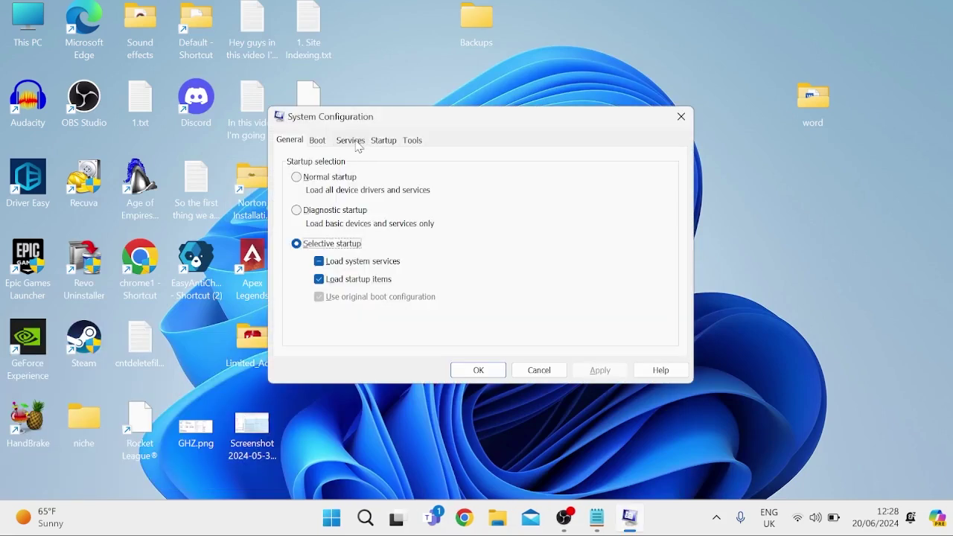
Hide all Microsoft services, disable all the rest, apply, and exit without restarting
{"action": "left_click", "coordinate": [356, 143]}
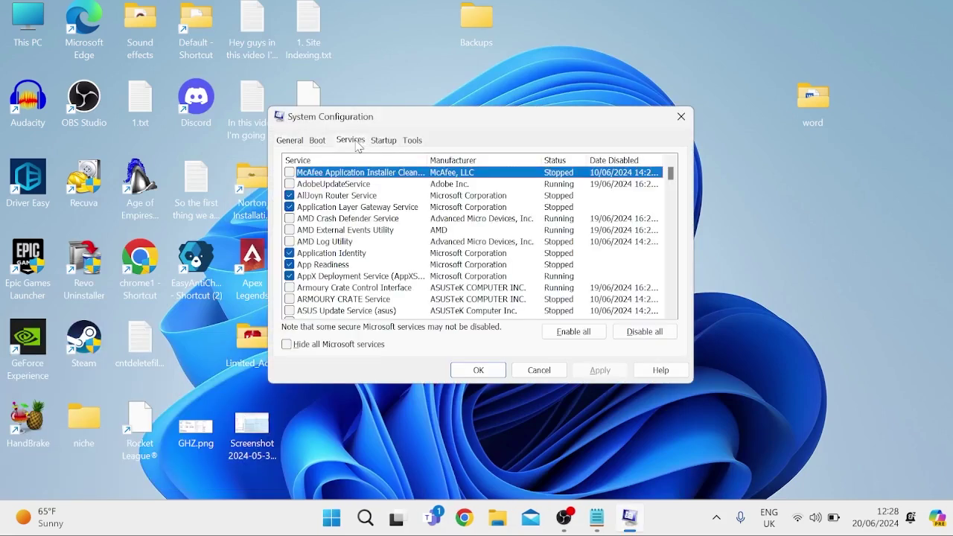
{"action": "left_click", "coordinate": [287, 345]}
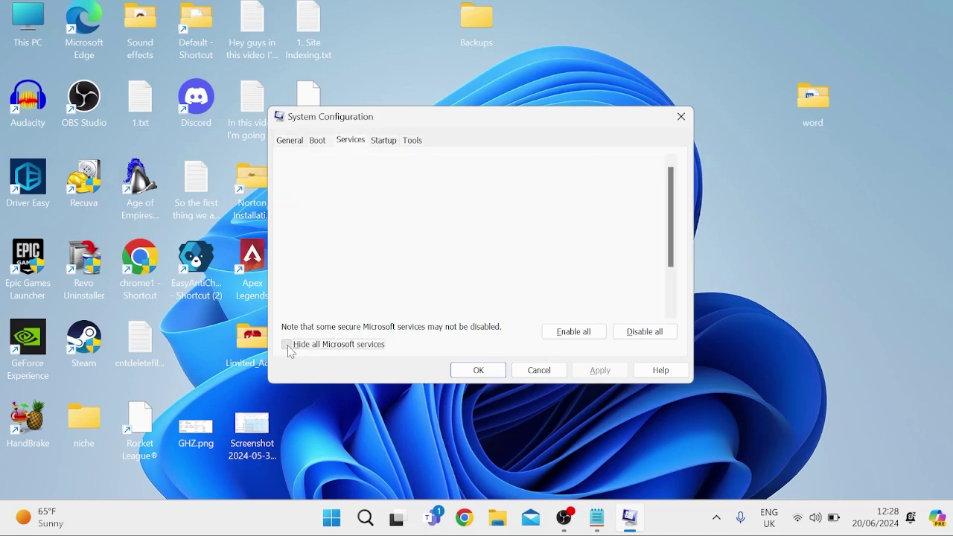
{"action": "left_click", "coordinate": [645, 332]}
{"action": "left_click", "coordinate": [601, 370]}
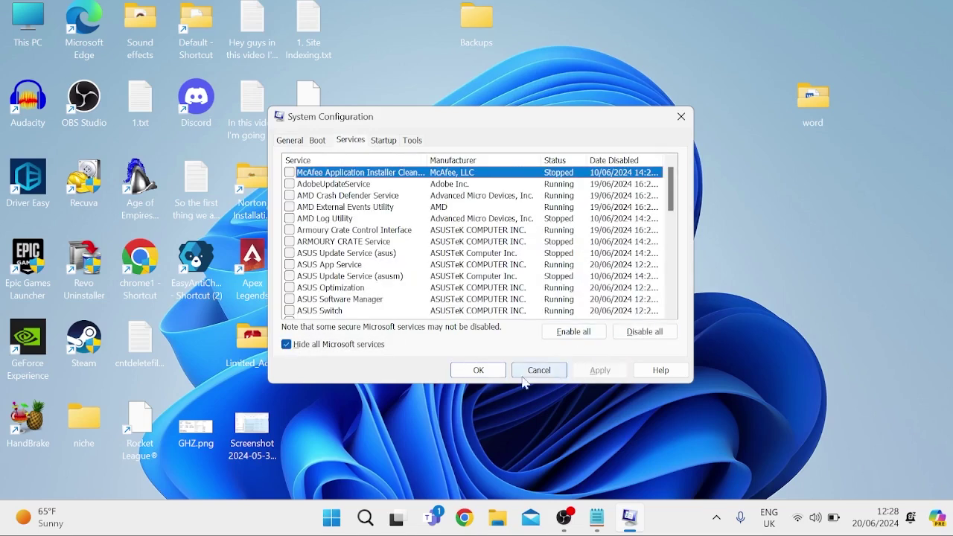
{"action": "left_click", "coordinate": [479, 370]}
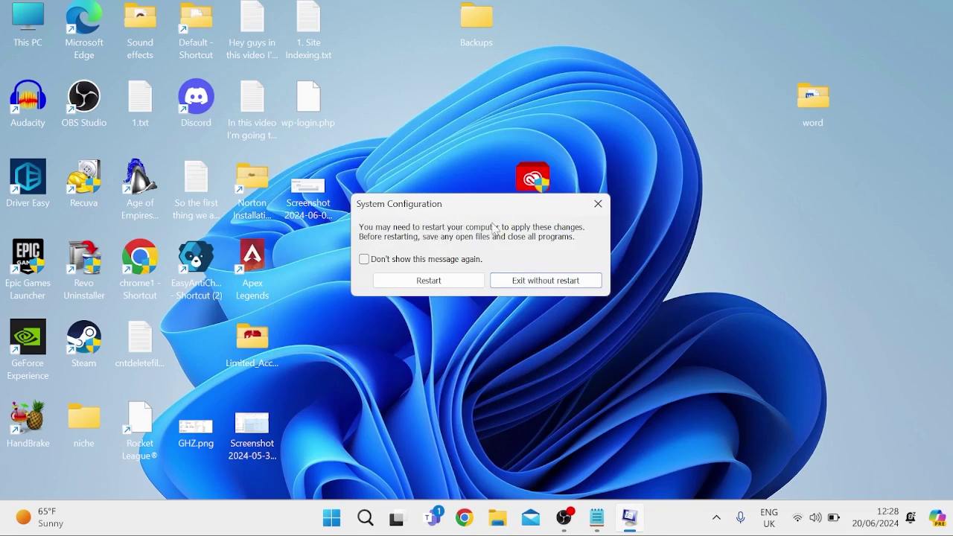
{"action": "left_click", "coordinate": [547, 286]}
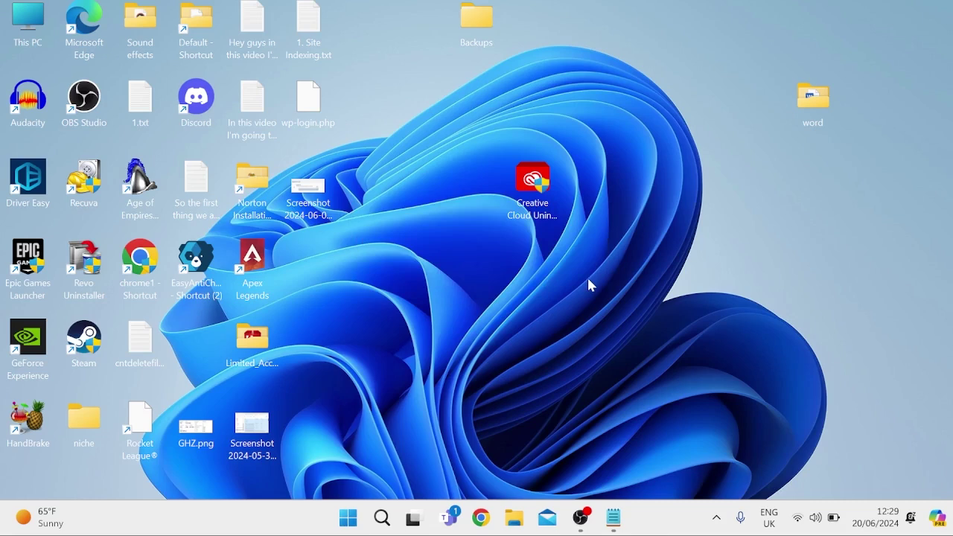
Open Task Scheduler from Start search and browse the Task Scheduler Library tasks
{"action": "key", "text": "super"}
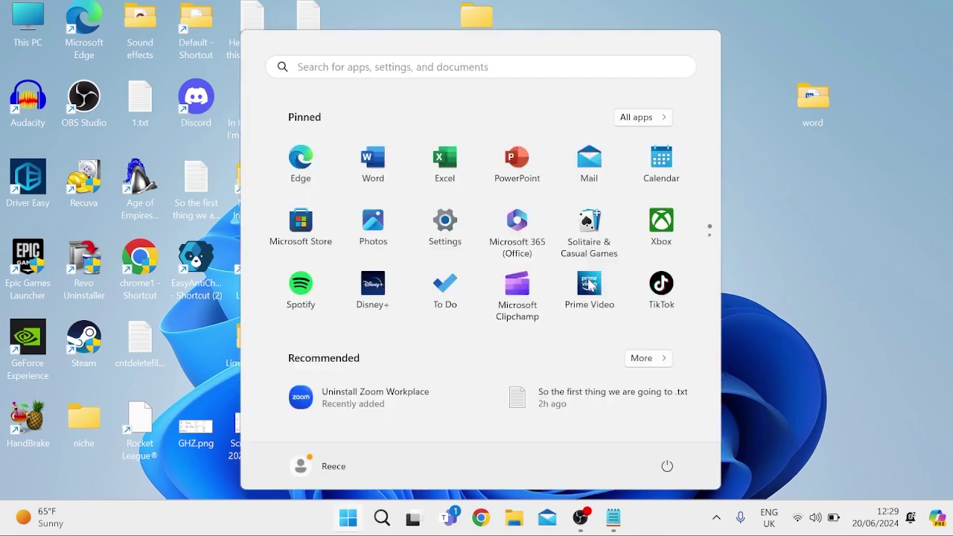
{"action": "type", "text": "task scheduler"}
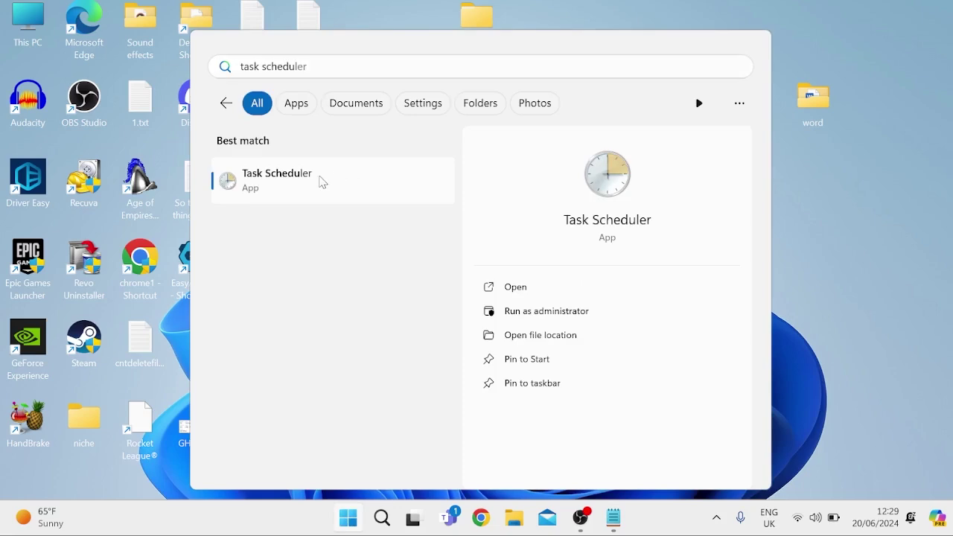
{"action": "left_click", "coordinate": [323, 181]}
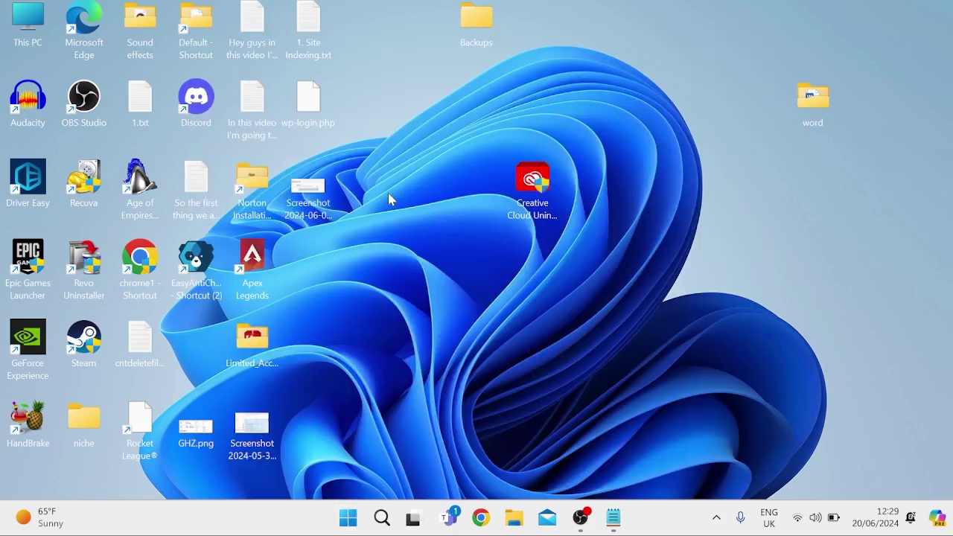
{"action": "left_click", "coordinate": [335, 159]}
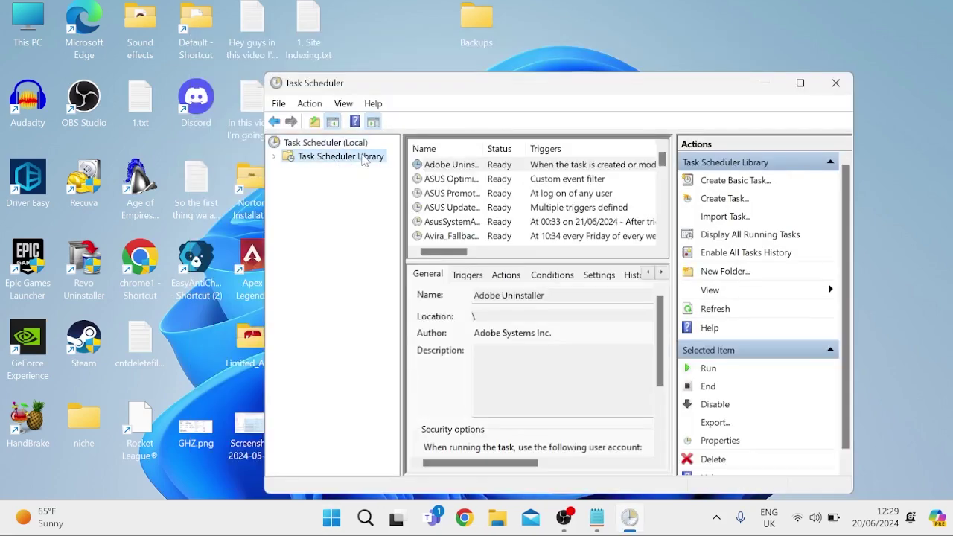
{"action": "left_click", "coordinate": [472, 181]}
{"action": "scroll", "coordinate": [476, 200], "scroll_direction": "down", "scroll_amount": 2}
{"action": "scroll", "coordinate": [475, 202], "scroll_direction": "down", "scroll_amount": 6}
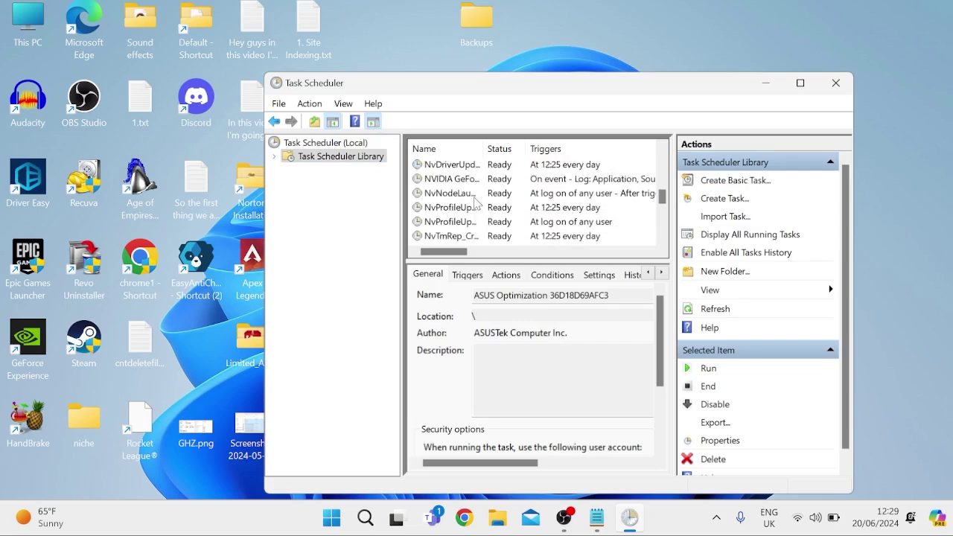
{"action": "scroll", "coordinate": [462, 200], "scroll_direction": "up", "scroll_amount": 3}
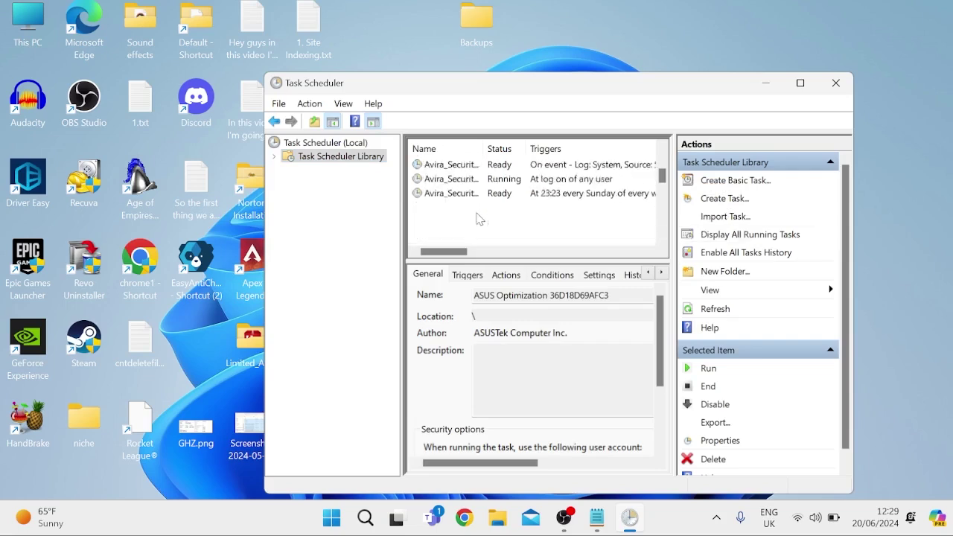
Review the MicrosoftEdgeUpdateTaskMachineCore task's properties and close them
{"action": "left_click", "coordinate": [430, 195]}
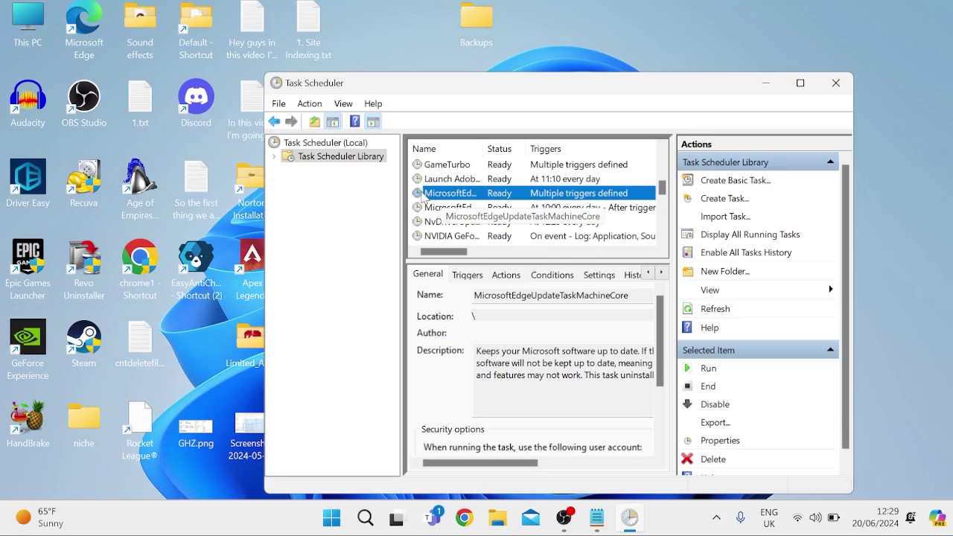
{"action": "double_click", "coordinate": [422, 195]}
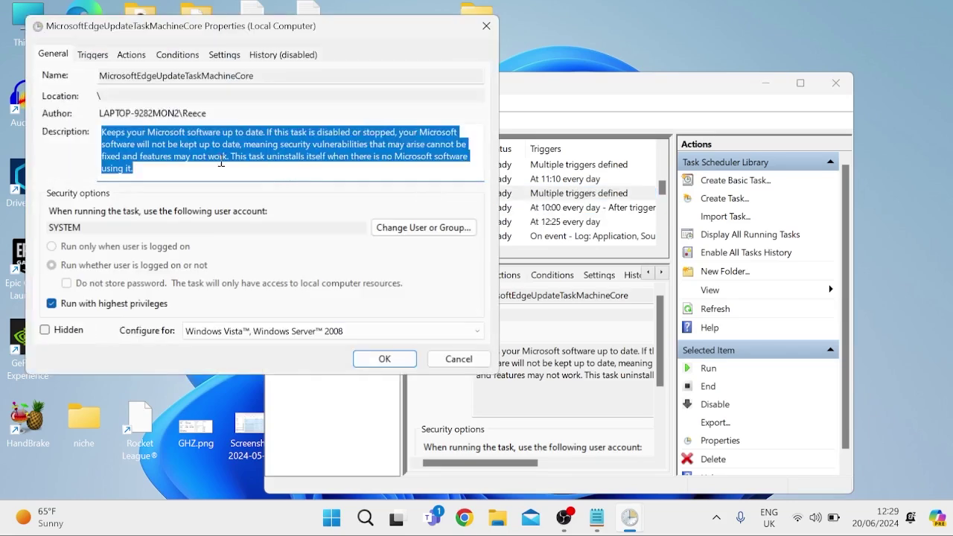
{"action": "left_click", "coordinate": [151, 144]}
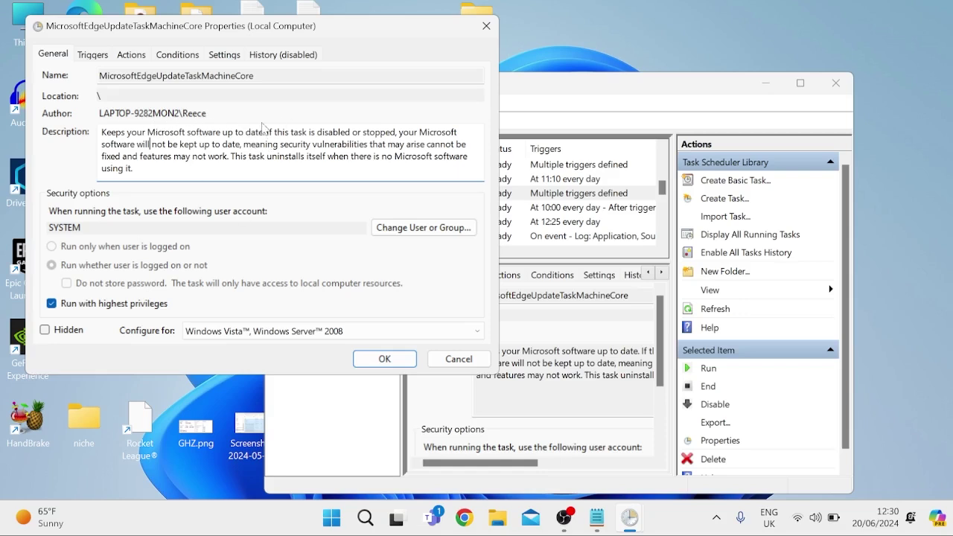
{"action": "left_click", "coordinate": [486, 25]}
End all running instances of the Launch Adobe CCXProcess task
{"action": "key", "text": "Up"}
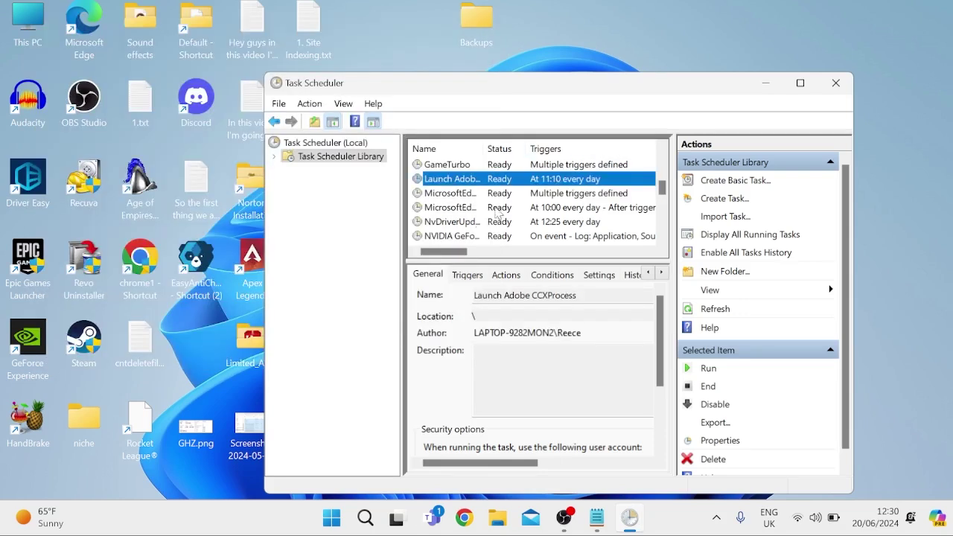
{"action": "right_click", "coordinate": [449, 183]}
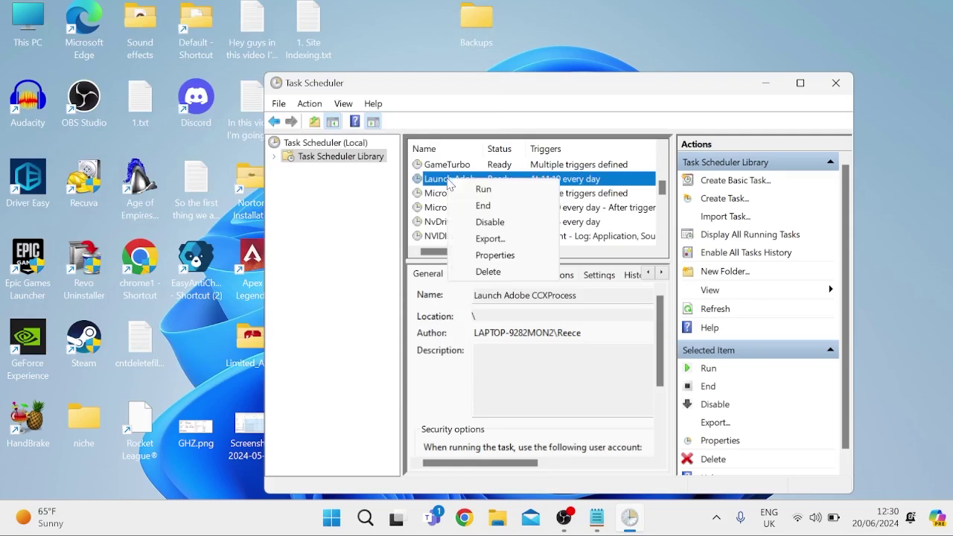
{"action": "left_click", "coordinate": [485, 206]}
{"action": "key", "text": "Return"}
End the OneDrive Reporting task, then inspect the Opera scheduled Autoupdate task
{"action": "scroll", "coordinate": [492, 215], "scroll_direction": "down", "scroll_amount": 2}
{"action": "left_click", "coordinate": [451, 208]}
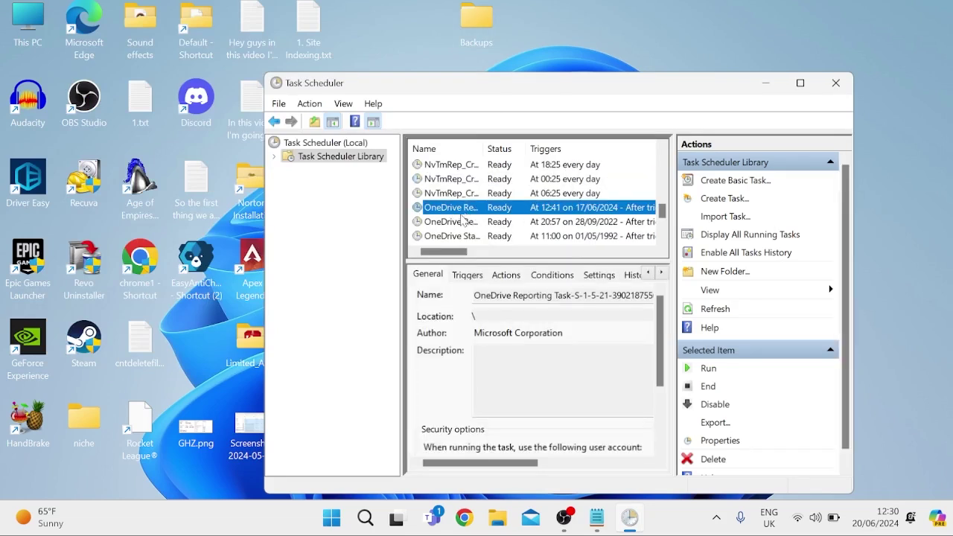
{"action": "right_click", "coordinate": [455, 212]}
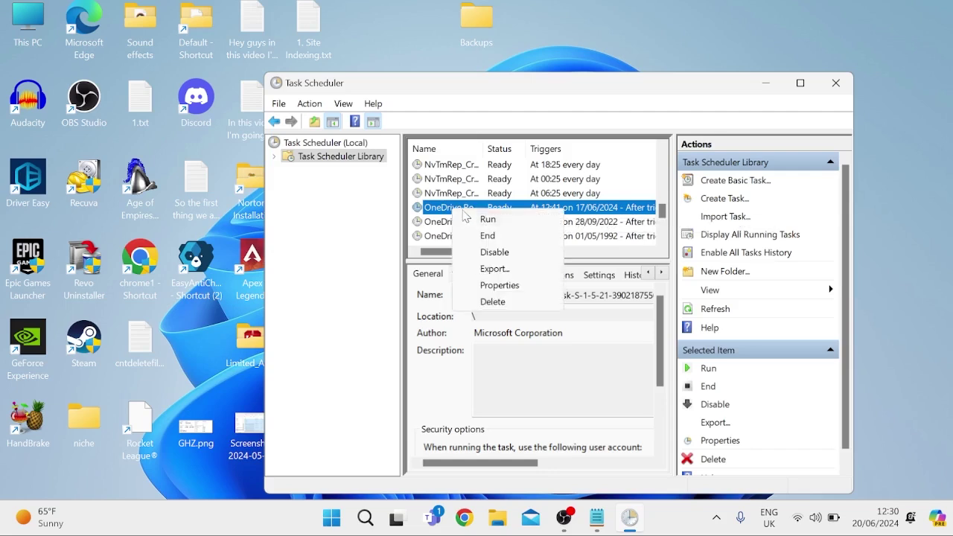
{"action": "left_click", "coordinate": [512, 235]}
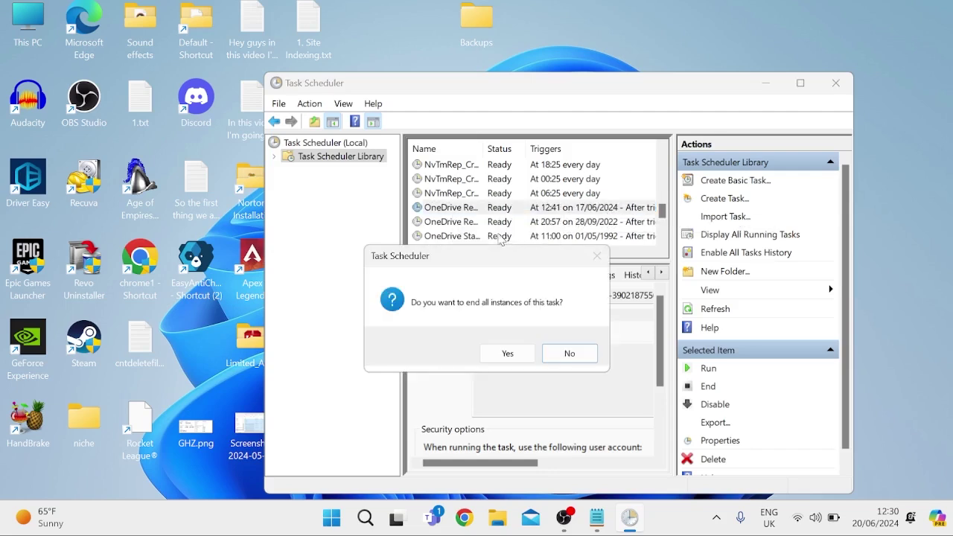
{"action": "left_click", "coordinate": [505, 351]}
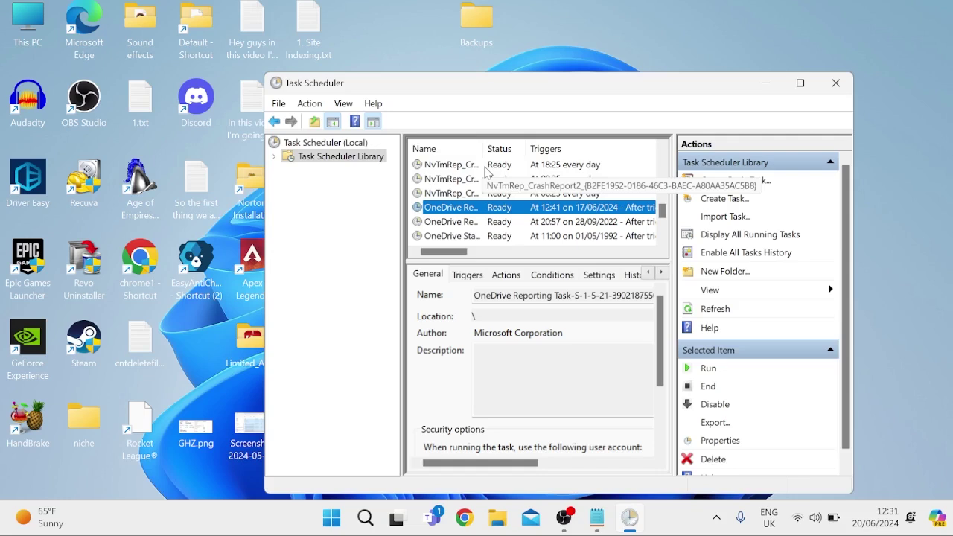
{"action": "scroll", "coordinate": [469, 160], "scroll_direction": "down", "scroll_amount": 2}
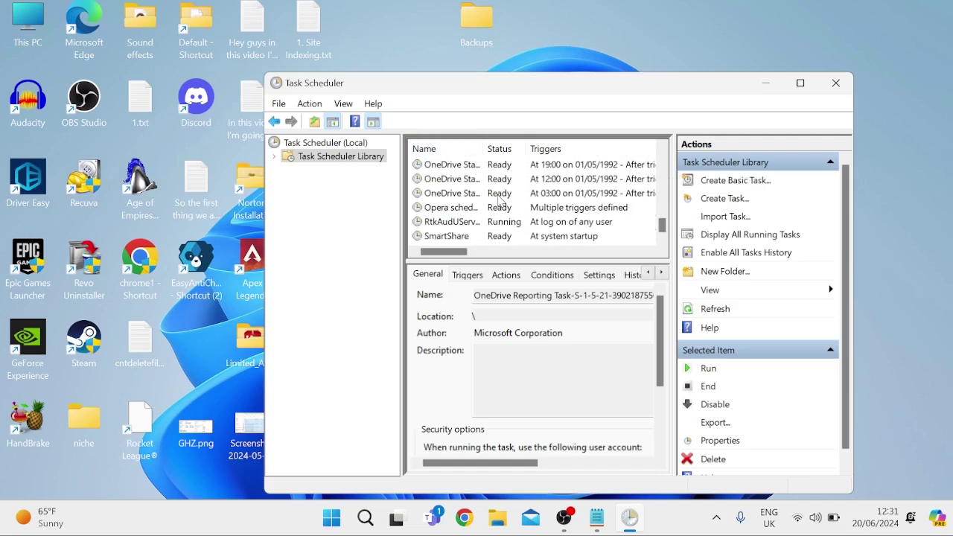
{"action": "left_click", "coordinate": [460, 211]}
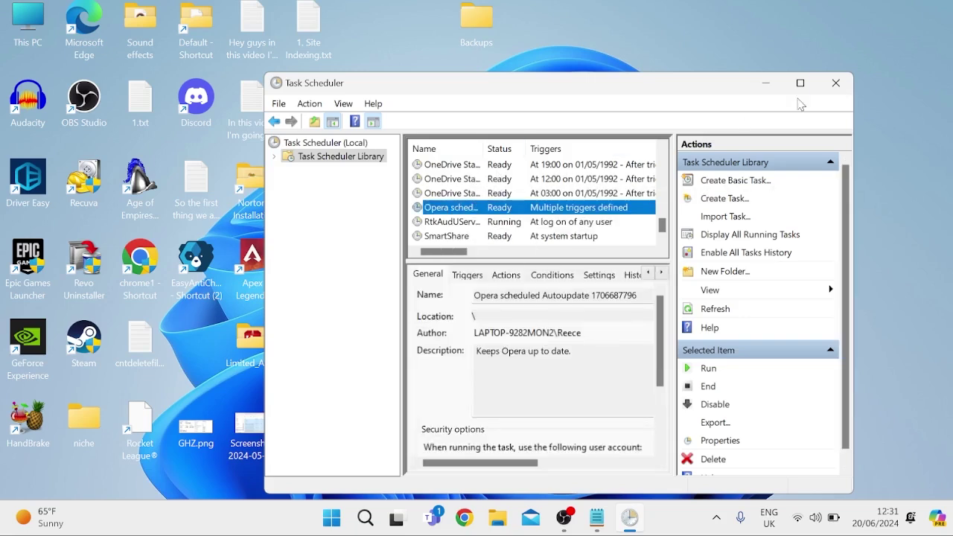
Close Task Scheduler and launch Windows Settings from Start search
{"action": "left_click", "coordinate": [842, 86]}
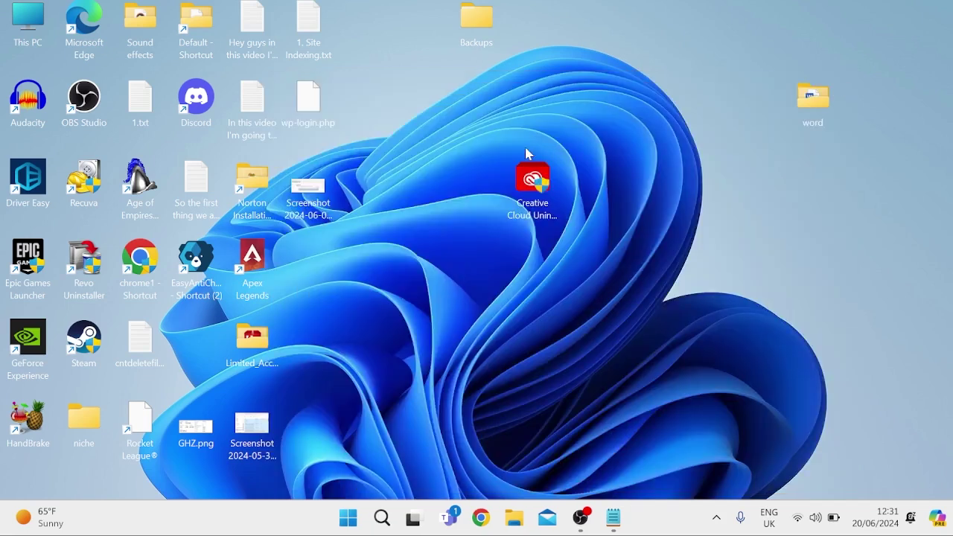
{"action": "key", "text": "super"}
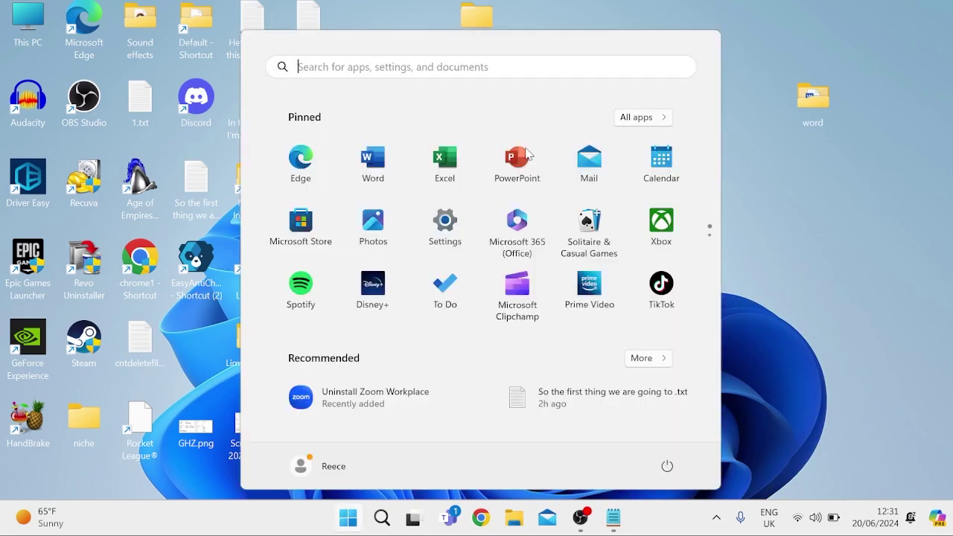
{"action": "type", "text": "settings"}
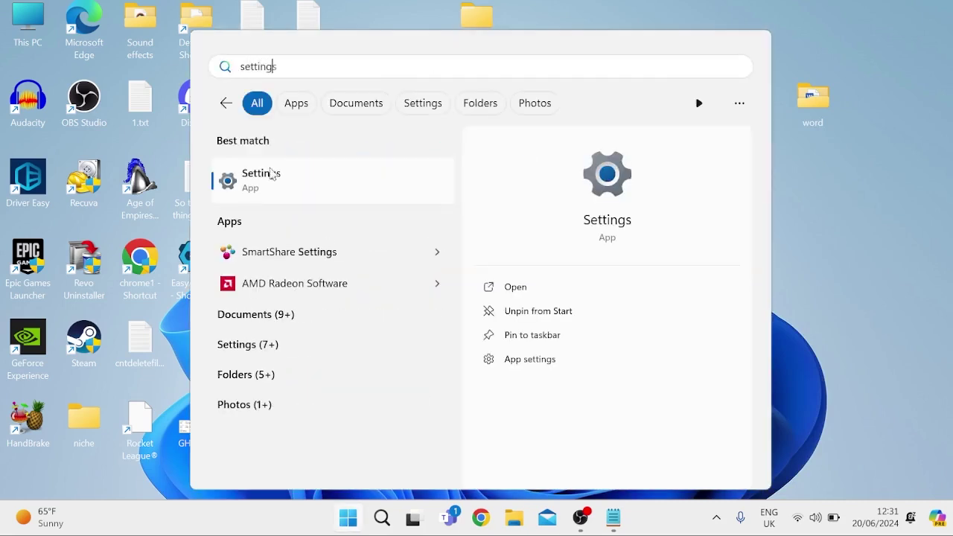
{"action": "left_click", "coordinate": [237, 170]}
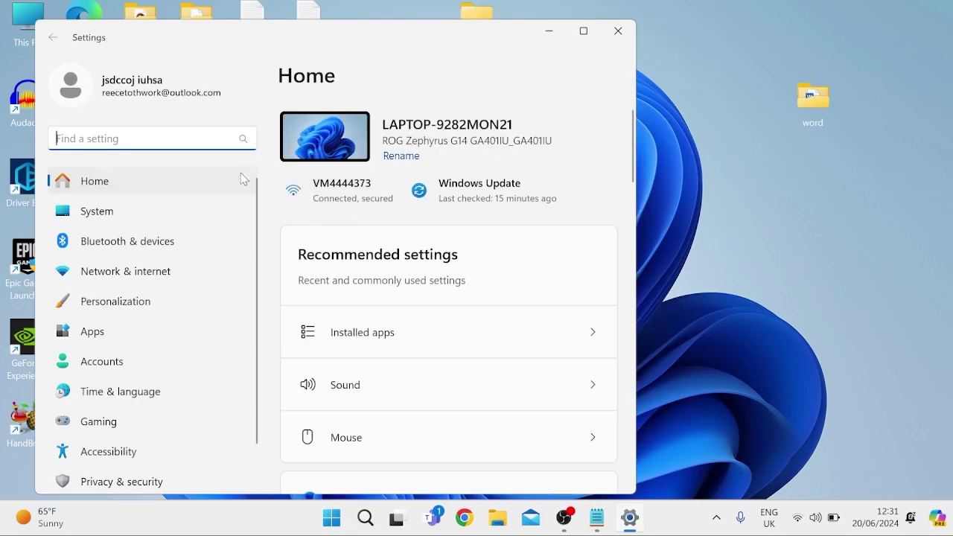
Switch the Widgets toggle off under Personalization > Taskbar
{"action": "left_click", "coordinate": [151, 303]}
{"action": "scroll", "coordinate": [342, 254], "scroll_direction": "down", "scroll_amount": 3}
{"action": "scroll", "coordinate": [343, 253], "scroll_direction": "down", "scroll_amount": 4}
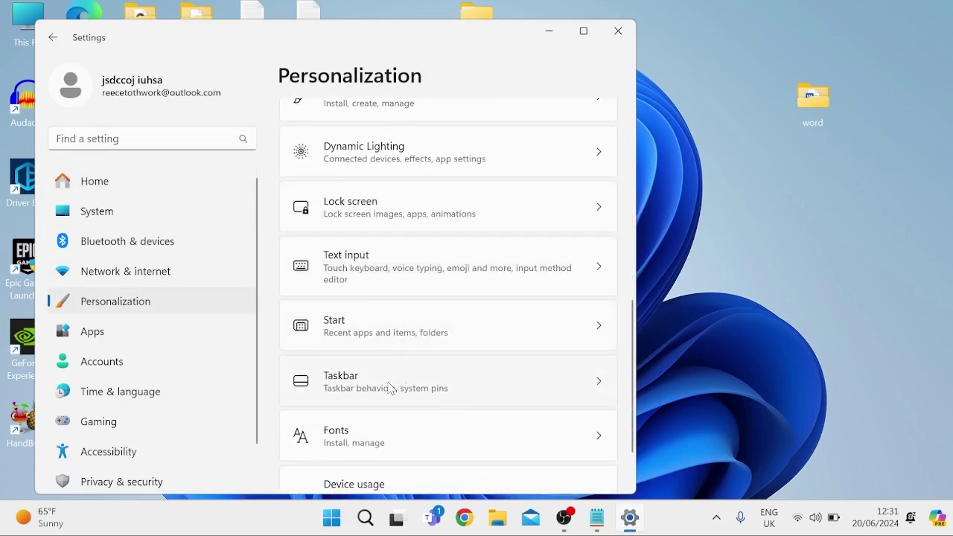
{"action": "left_click", "coordinate": [390, 386]}
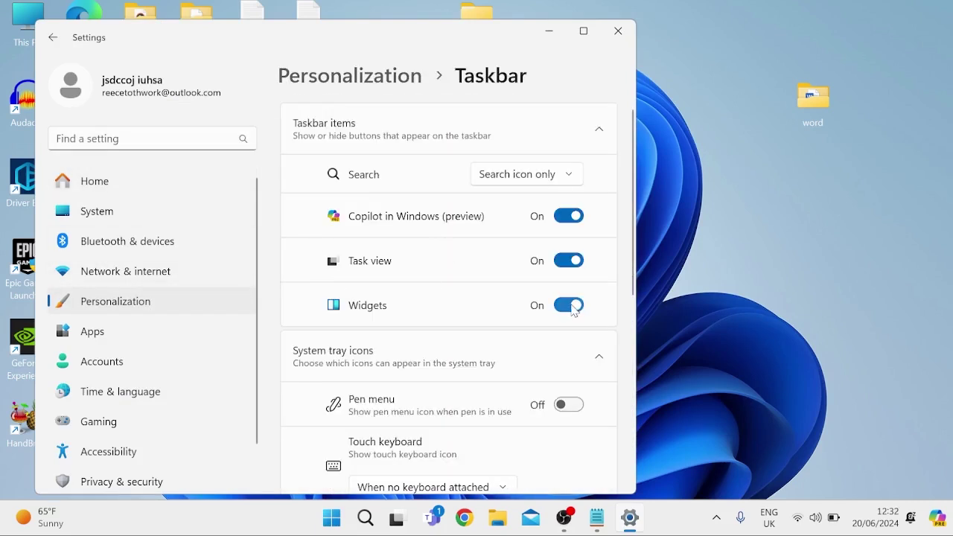
{"action": "left_click", "coordinate": [577, 311]}
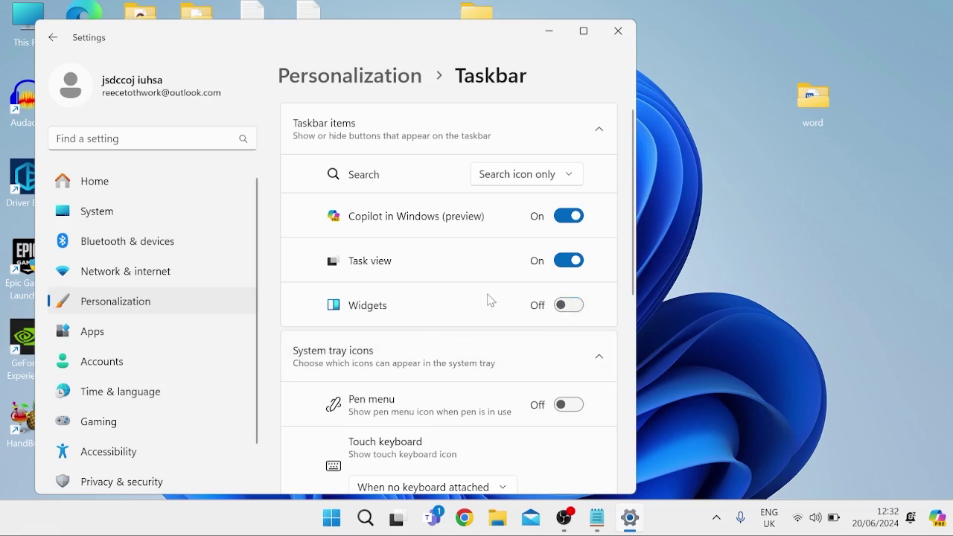
Uninstall the Maps app from Apps > Installed apps
{"action": "left_click", "coordinate": [153, 341]}
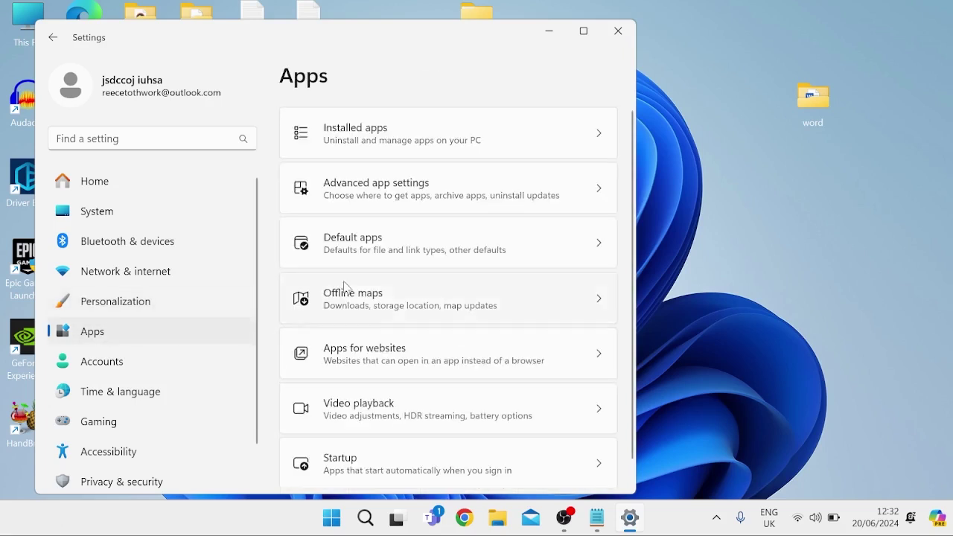
{"action": "left_click", "coordinate": [387, 138]}
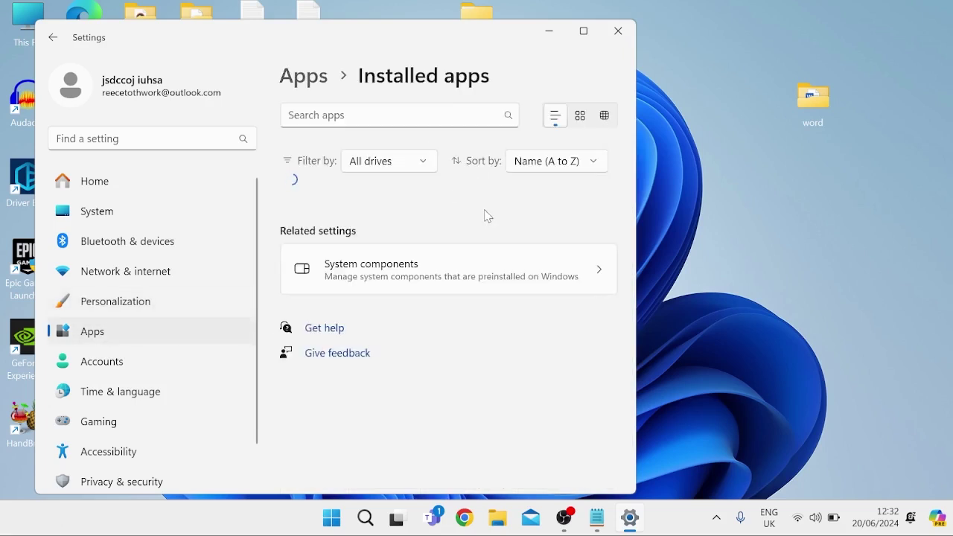
{"action": "scroll", "coordinate": [405, 287], "scroll_direction": "down", "scroll_amount": 5}
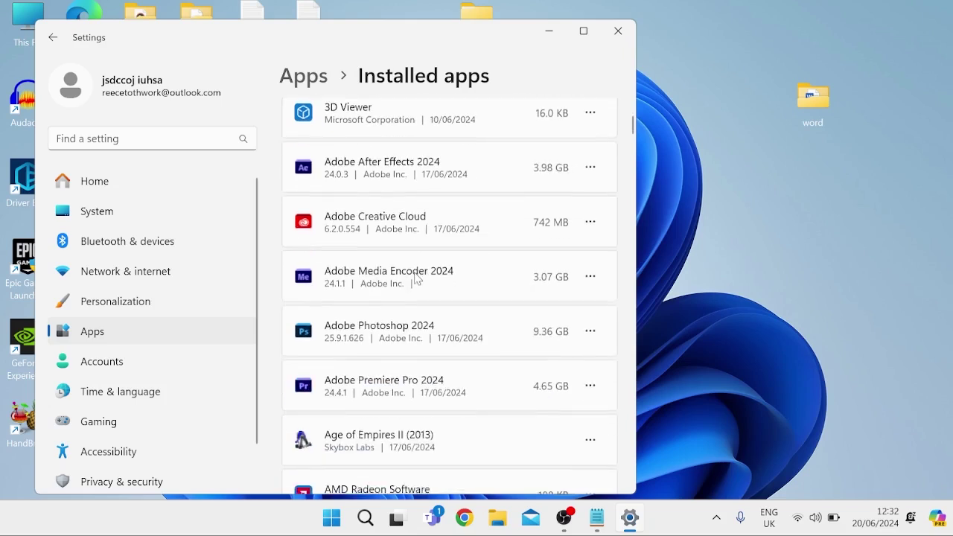
{"action": "scroll", "coordinate": [382, 268], "scroll_direction": "down", "scroll_amount": 5}
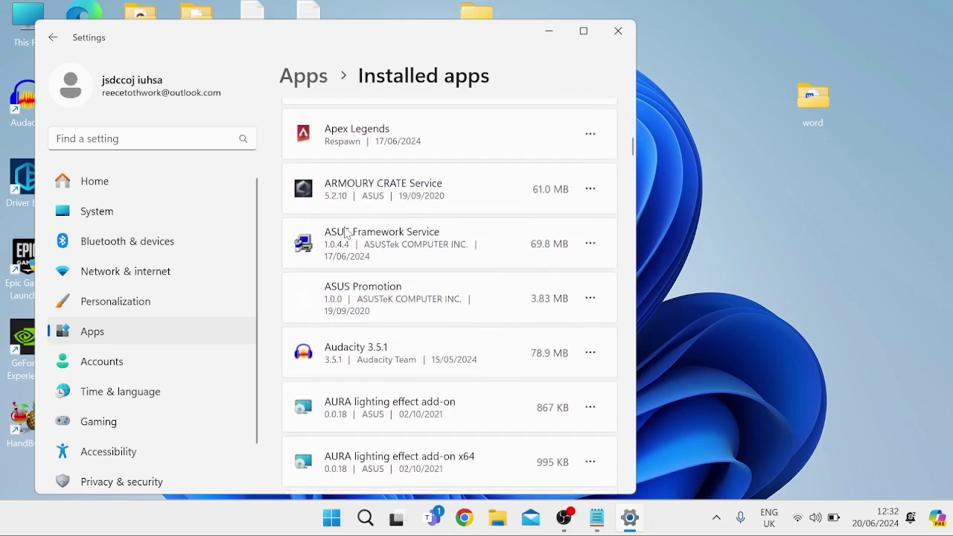
{"action": "scroll", "coordinate": [395, 224], "scroll_direction": "up", "scroll_amount": 4}
{"action": "scroll", "coordinate": [397, 220], "scroll_direction": "down", "scroll_amount": 12}
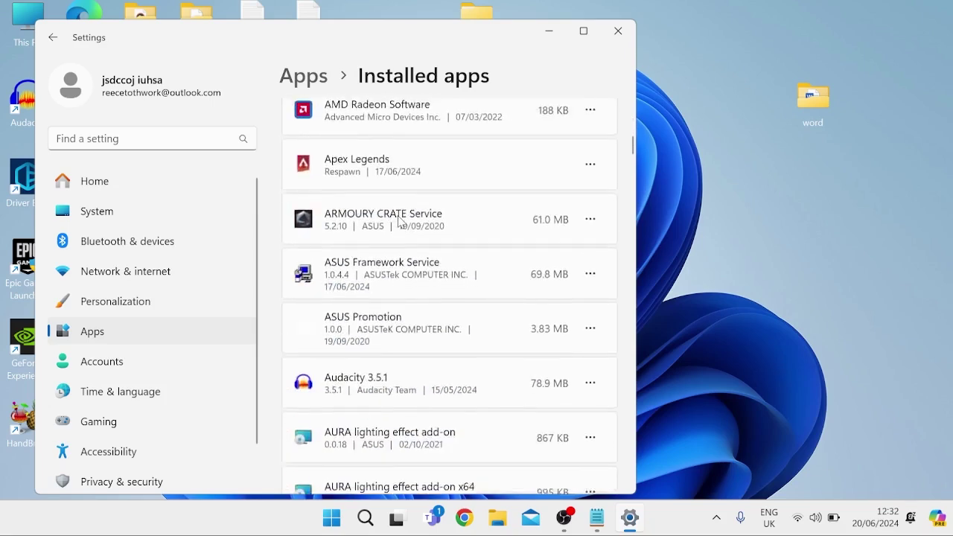
{"action": "scroll", "coordinate": [397, 216], "scroll_direction": "down", "scroll_amount": 14}
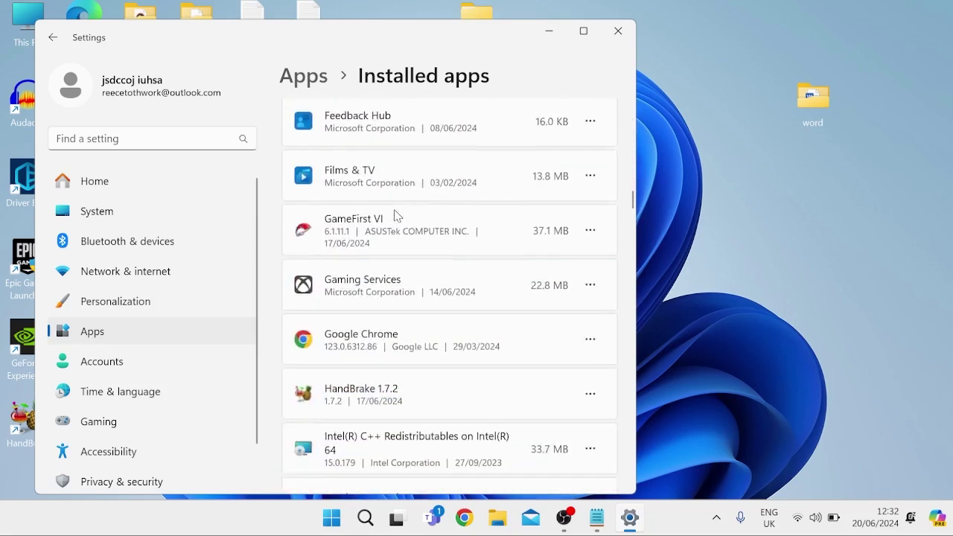
{"action": "scroll", "coordinate": [397, 216], "scroll_direction": "up", "scroll_amount": 4}
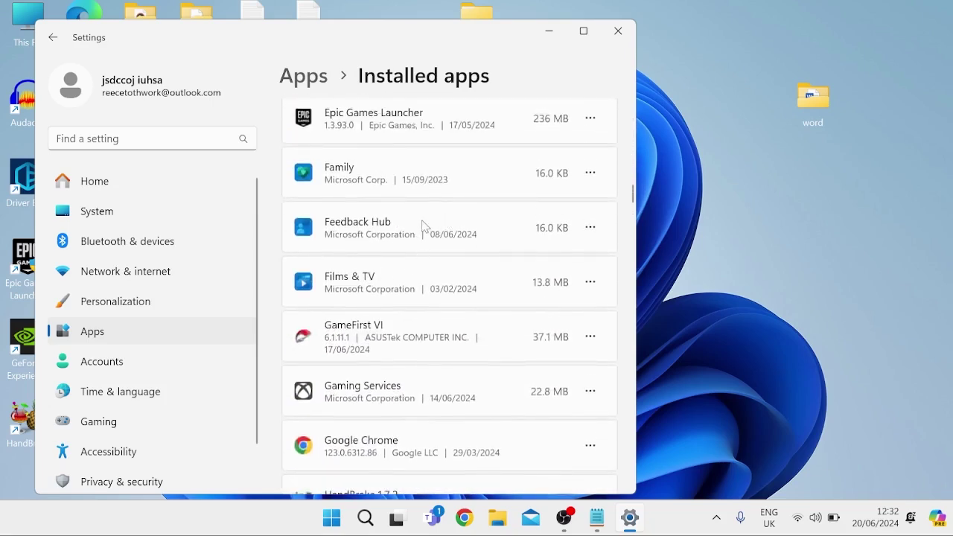
{"action": "scroll", "coordinate": [477, 220], "scroll_direction": "down", "scroll_amount": 5}
{"action": "left_click", "coordinate": [588, 186]}
{"action": "left_click", "coordinate": [470, 265]}
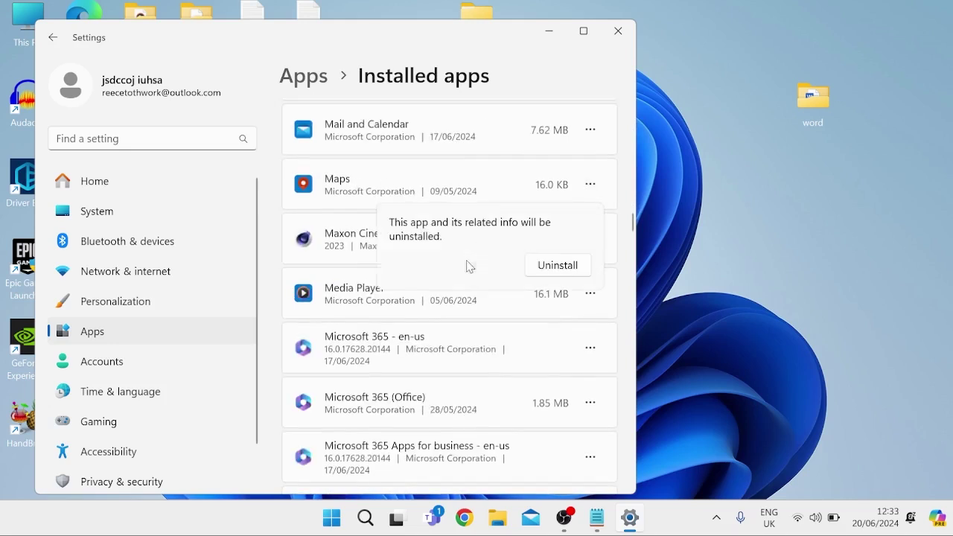
{"action": "left_click", "coordinate": [560, 266]}
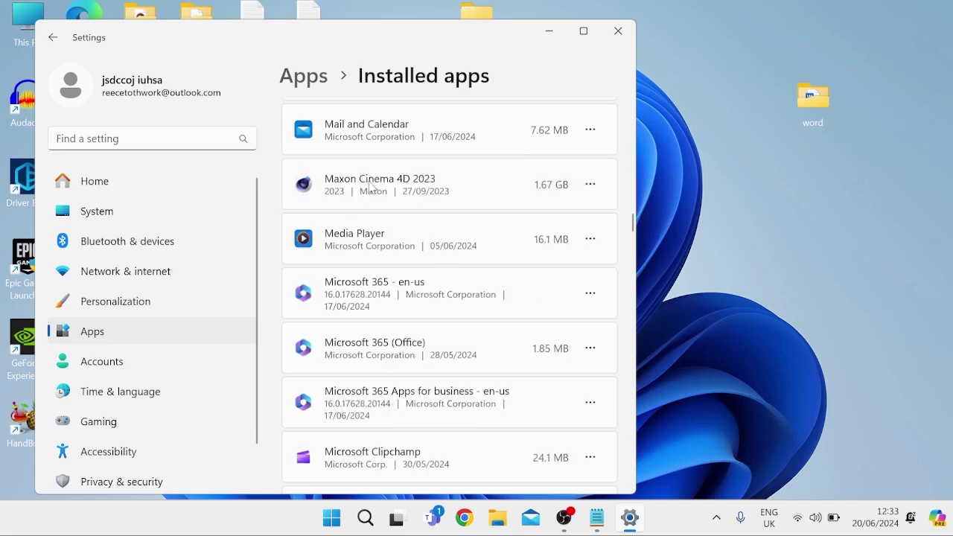
Uninstall the Mobile Plans app
{"action": "scroll", "coordinate": [419, 191], "scroll_direction": "down", "scroll_amount": 5}
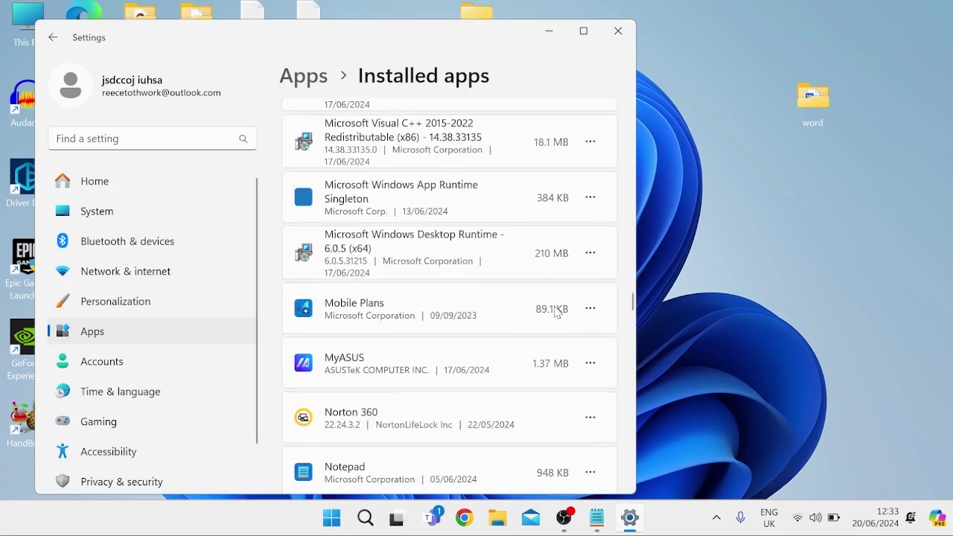
{"action": "left_click", "coordinate": [591, 309]}
{"action": "left_click", "coordinate": [438, 389]}
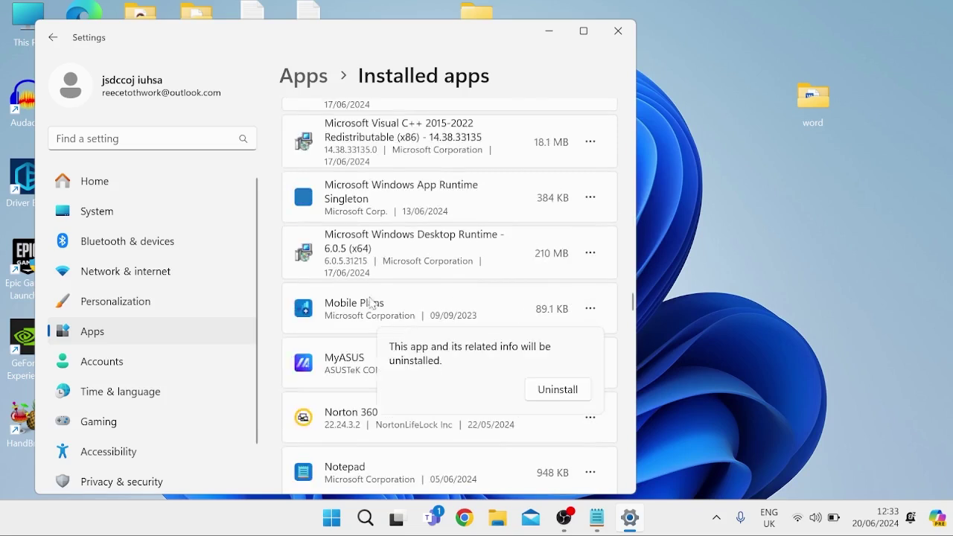
{"action": "left_click", "coordinate": [566, 390]}
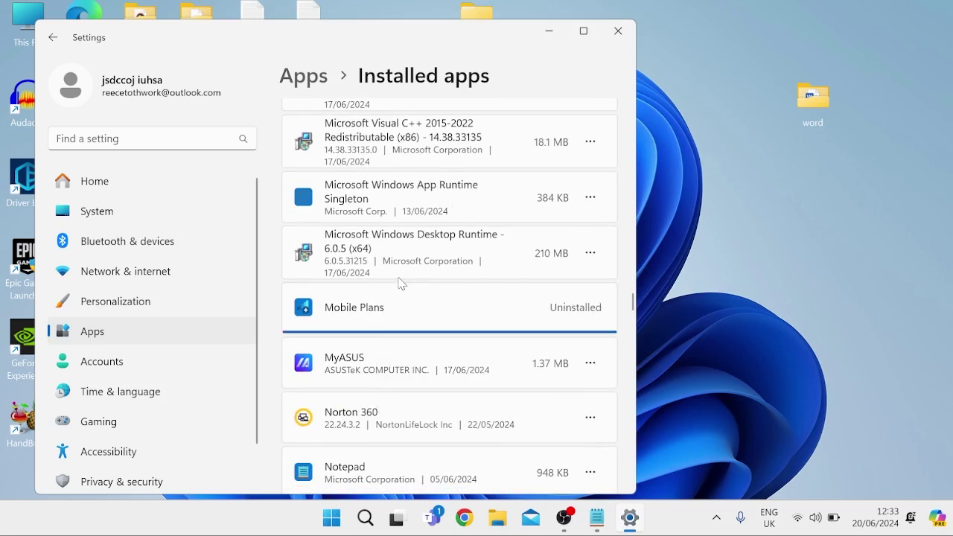
Uninstall the Weather app
{"action": "scroll", "coordinate": [402, 280], "scroll_direction": "down", "scroll_amount": 3}
{"action": "scroll", "coordinate": [415, 287], "scroll_direction": "down", "scroll_amount": 7}
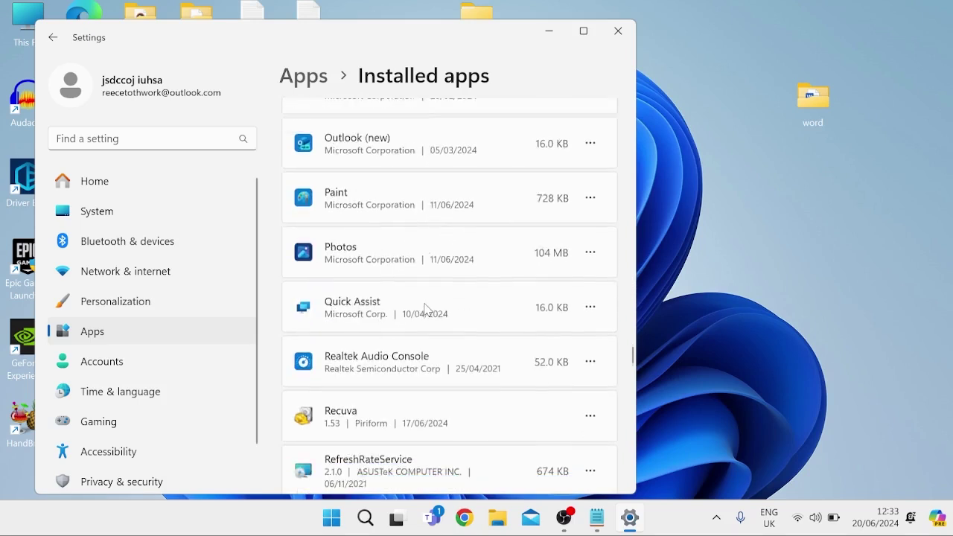
{"action": "scroll", "coordinate": [419, 302], "scroll_direction": "down", "scroll_amount": 9}
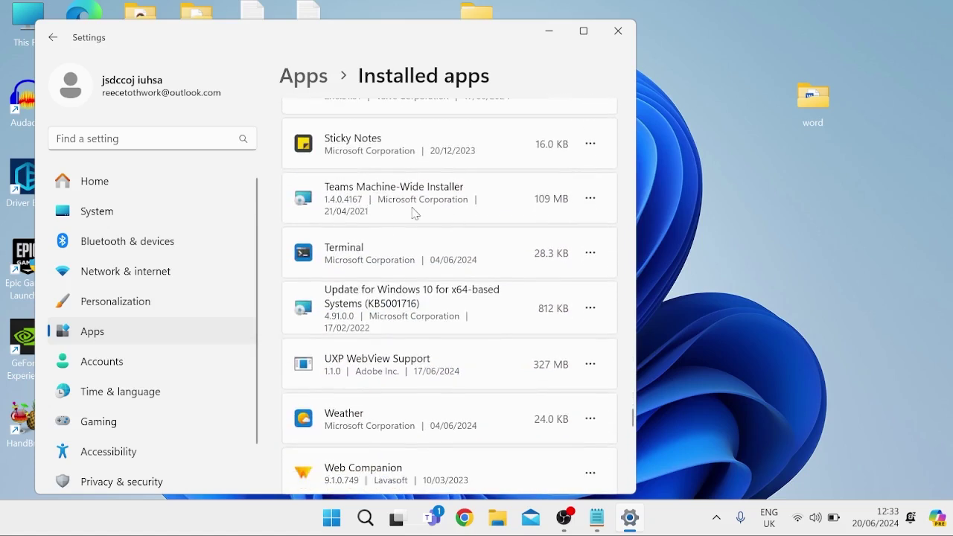
{"action": "scroll", "coordinate": [386, 231], "scroll_direction": "down", "scroll_amount": 5}
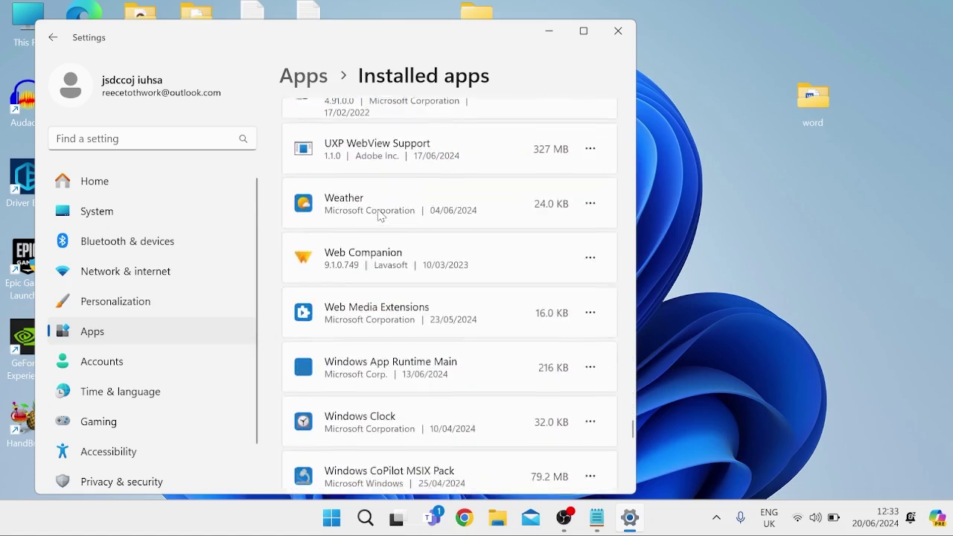
{"action": "left_click", "coordinate": [590, 181]}
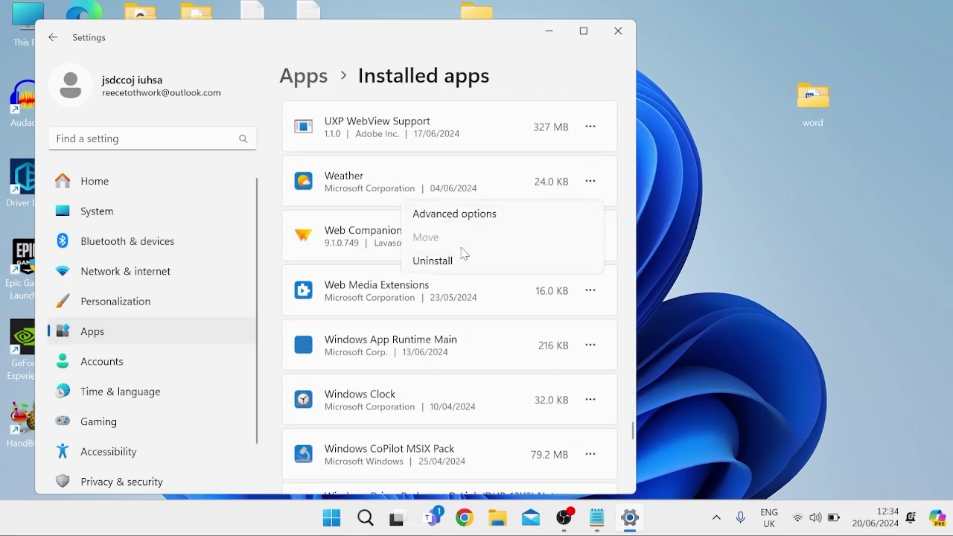
{"action": "left_click", "coordinate": [460, 260]}
{"action": "left_click", "coordinate": [553, 270]}
{"action": "scroll", "coordinate": [370, 205], "scroll_direction": "down", "scroll_amount": 3}
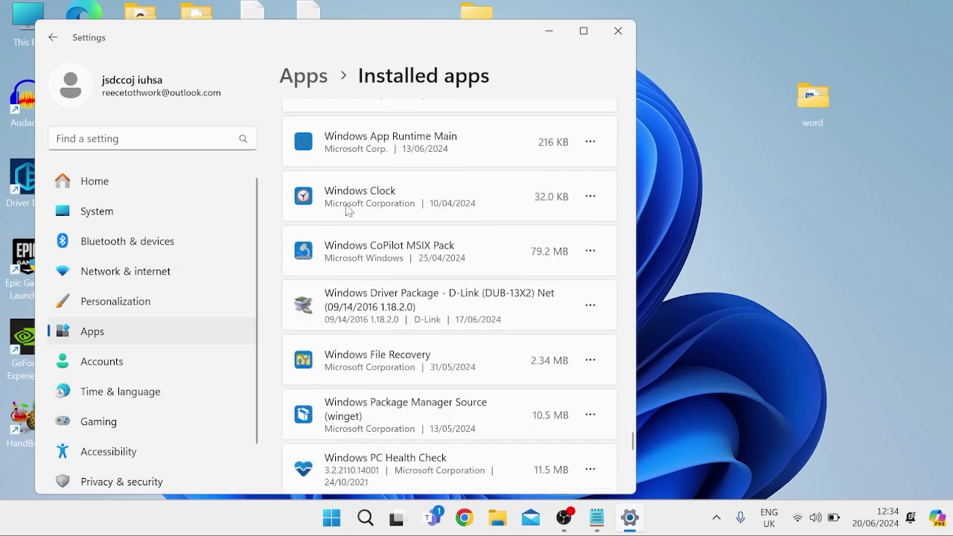
Turn off Teams and both To Do entries in Apps for websites
{"action": "left_click", "coordinate": [105, 336]}
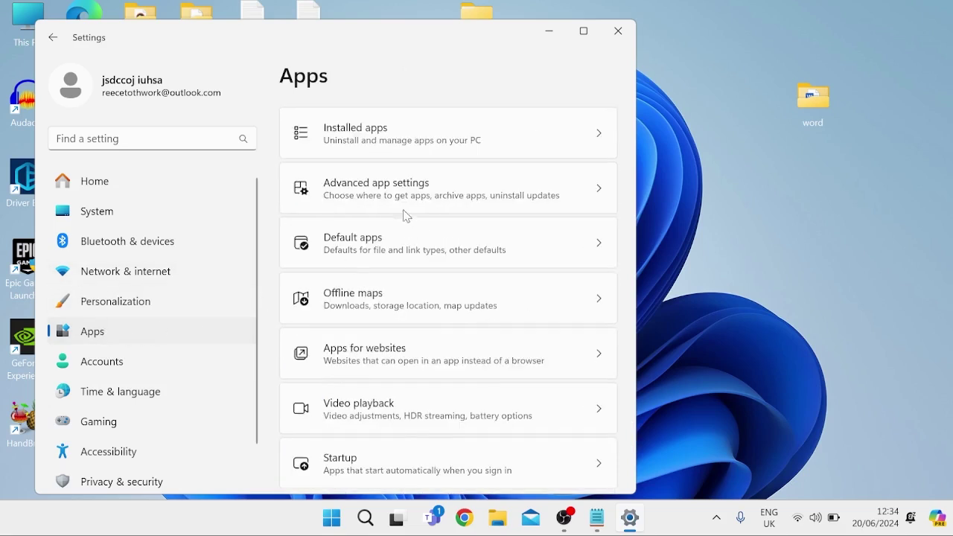
{"action": "left_click", "coordinate": [380, 356]}
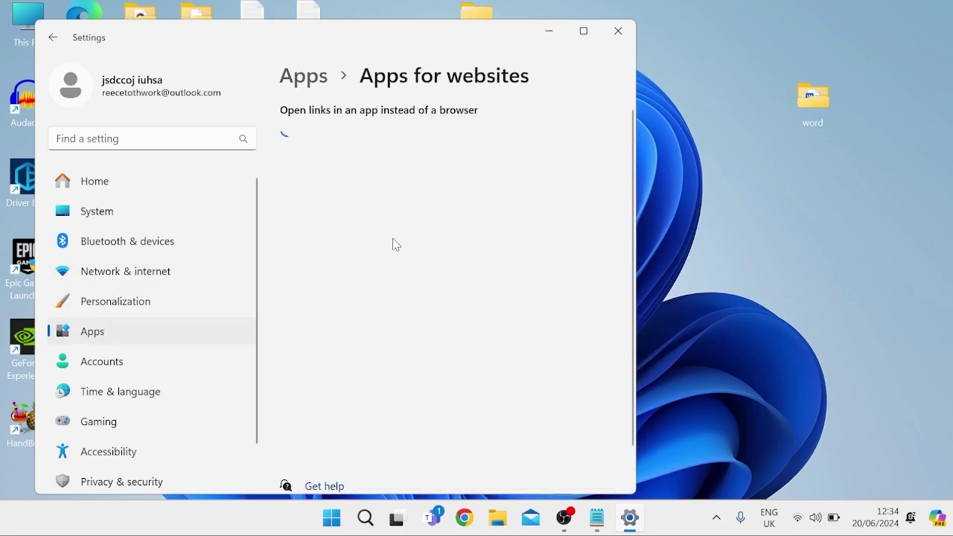
{"action": "left_click", "coordinate": [590, 149]}
{"action": "left_click", "coordinate": [590, 204]}
{"action": "left_click", "coordinate": [590, 316]}
Review the Gaming > Game Bar settings, then close Windows Settings
{"action": "left_click", "coordinate": [154, 328]}
{"action": "scroll", "coordinate": [149, 358], "scroll_direction": "down", "scroll_amount": 1}
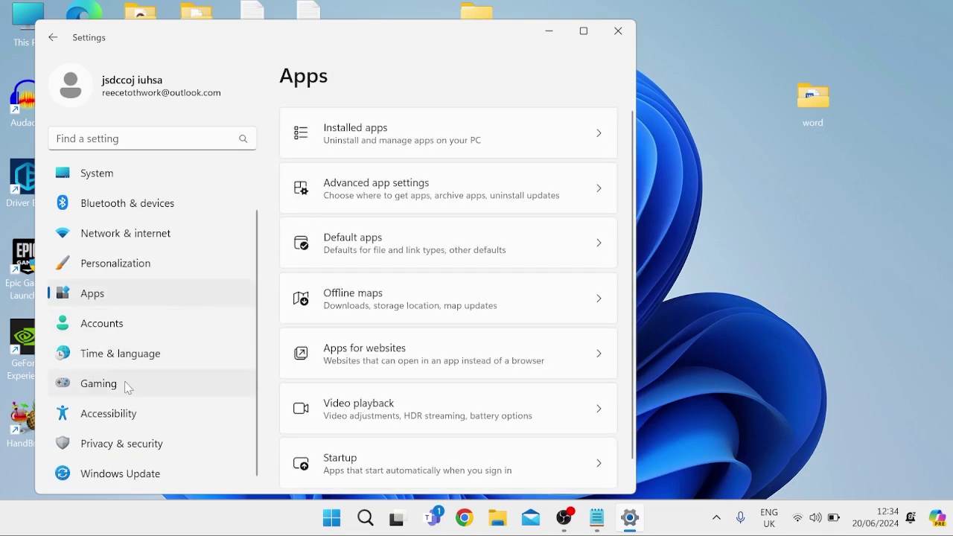
{"action": "left_click", "coordinate": [125, 386]}
{"action": "left_click", "coordinate": [371, 141]}
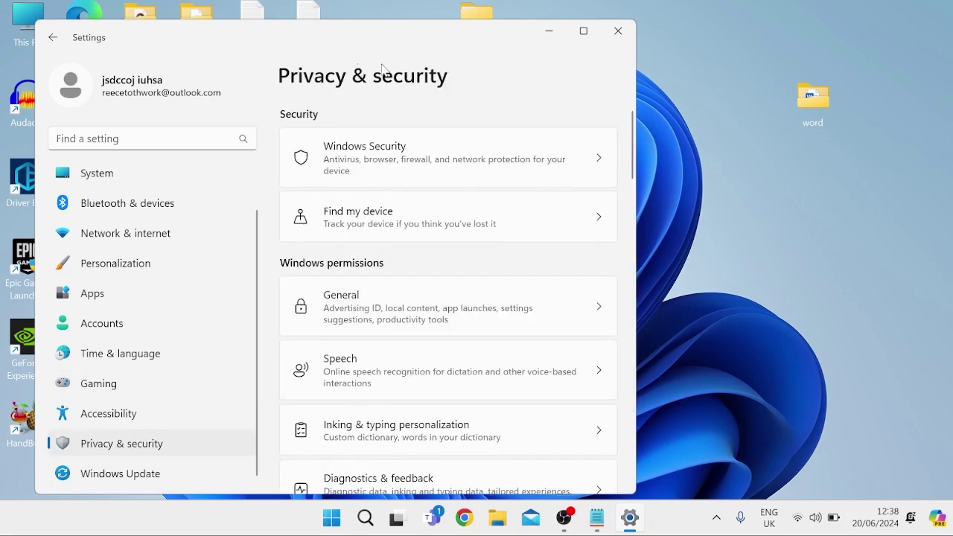
{"action": "left_click", "coordinate": [618, 33]}
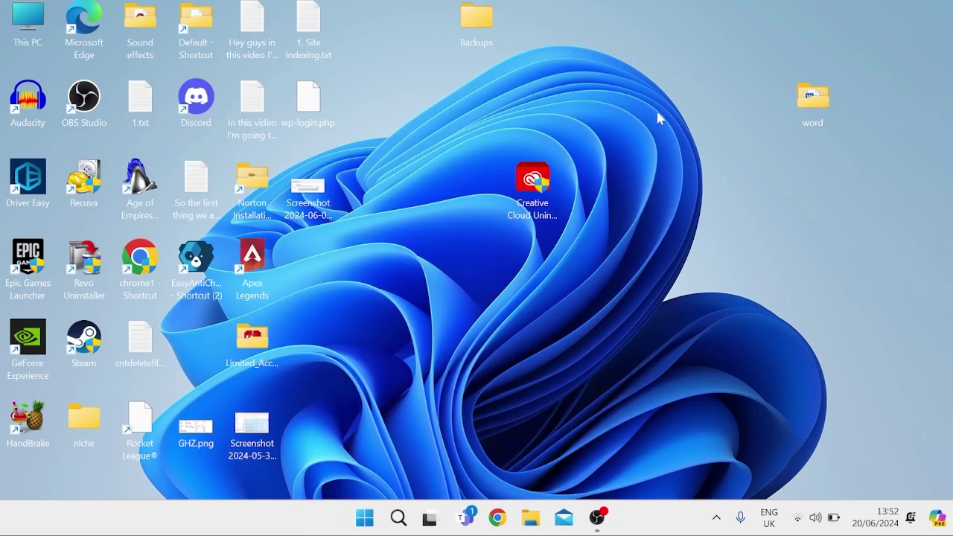
Launch Task Manager from Start search and show the CPU graphs on the Performance page
{"action": "key", "text": "super"}
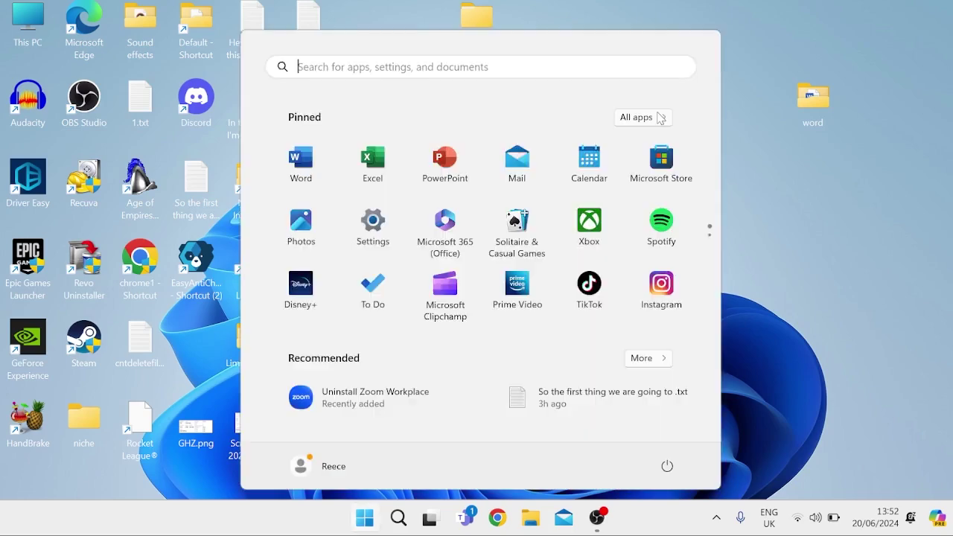
{"action": "type", "text": "task mana"}
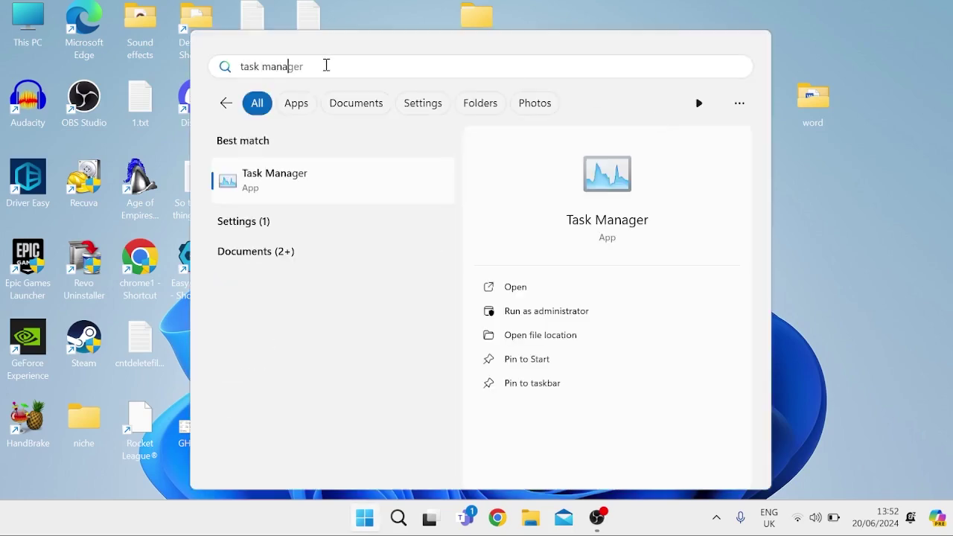
{"action": "key", "text": "Return"}
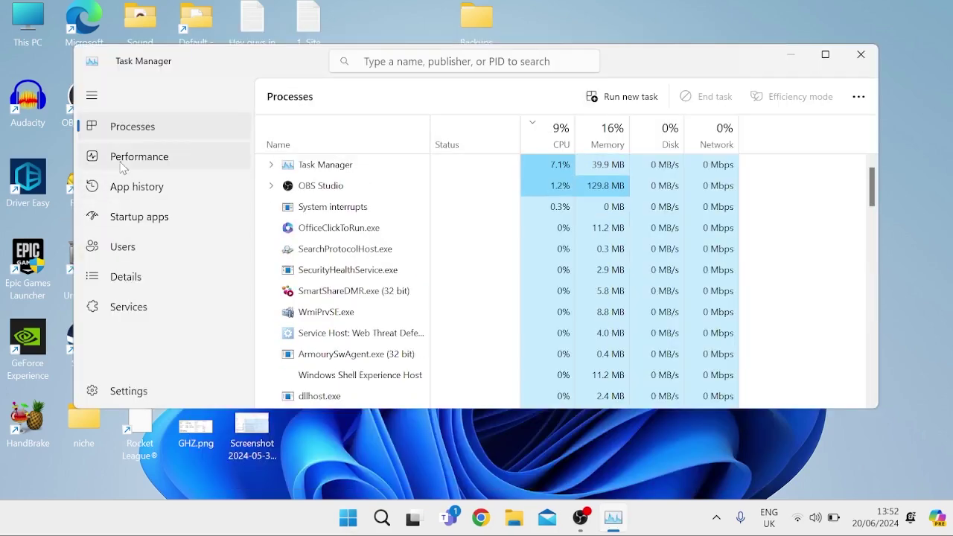
{"action": "left_click", "coordinate": [135, 160]}
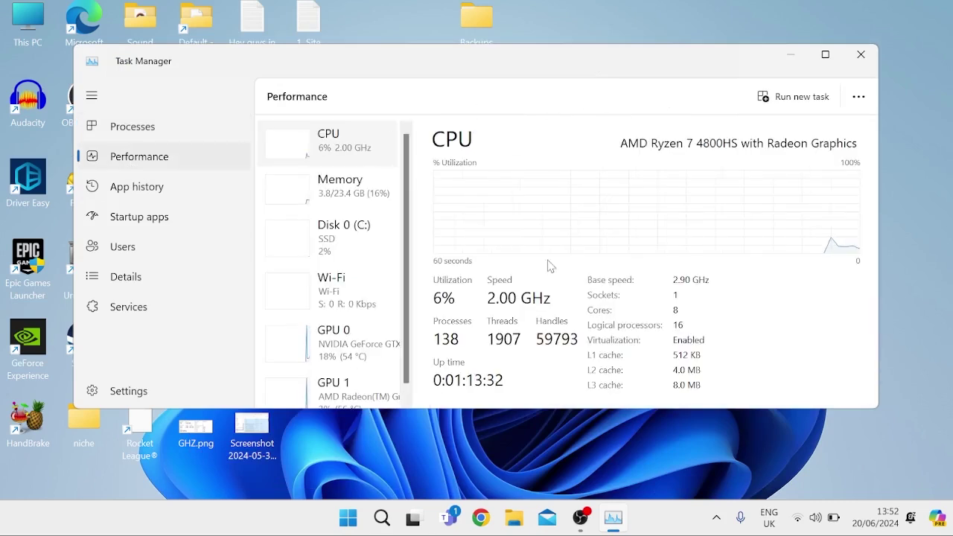